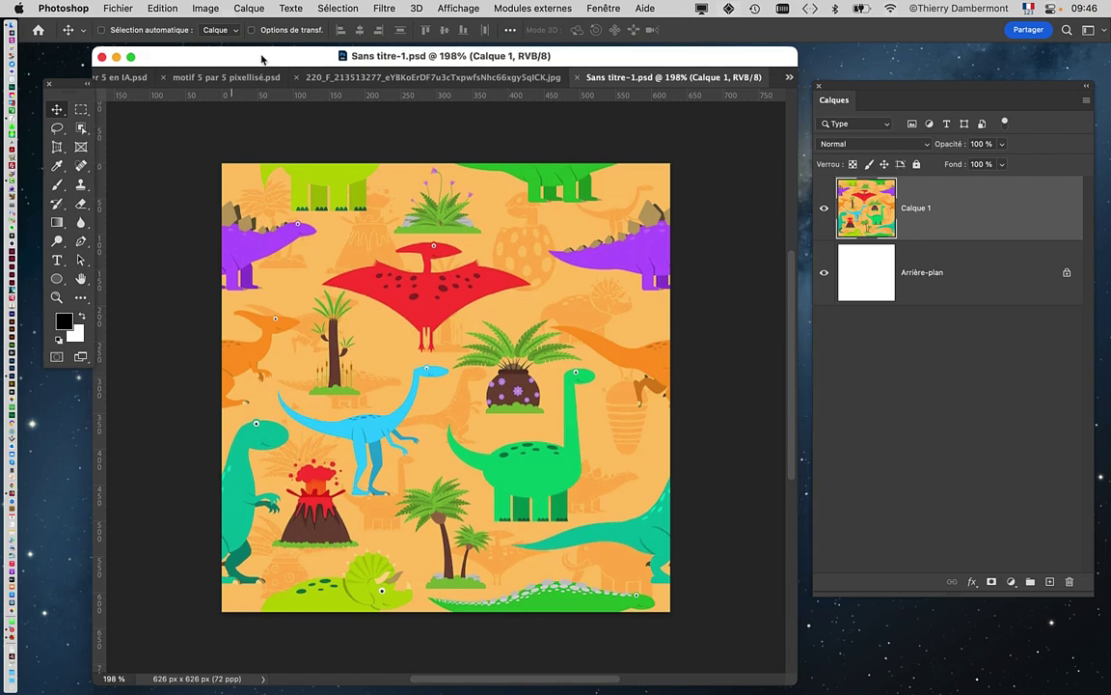
- Start defining the dinosaur tile as a pattern, naming it 'dinosuars pattern'
click(162, 8)
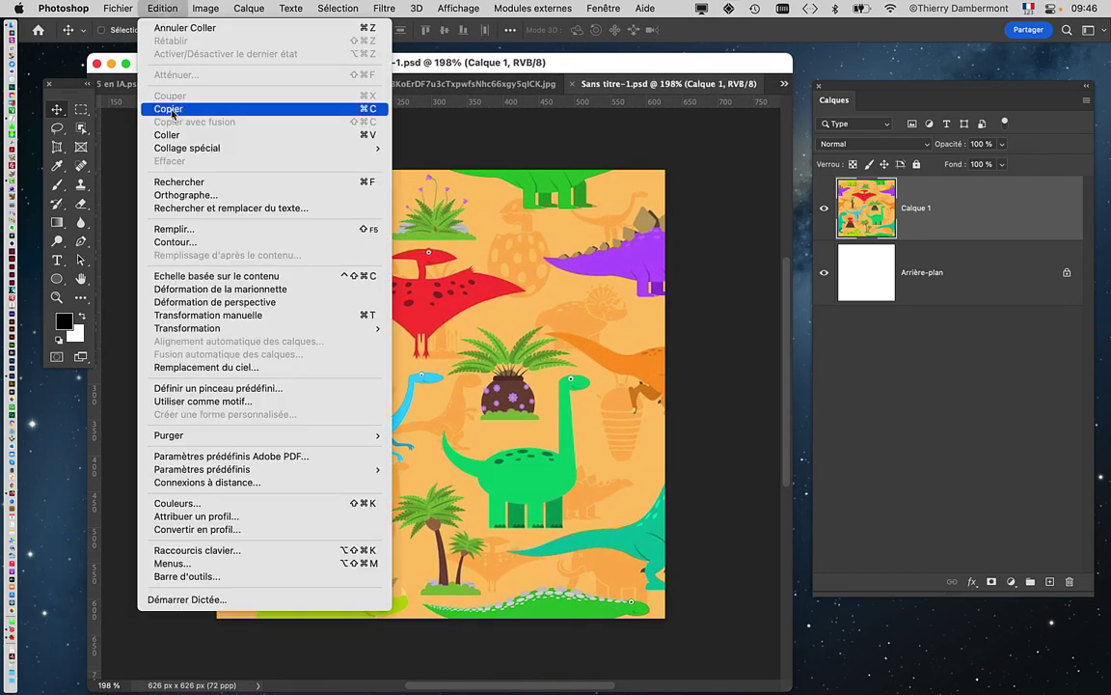
click(214, 402)
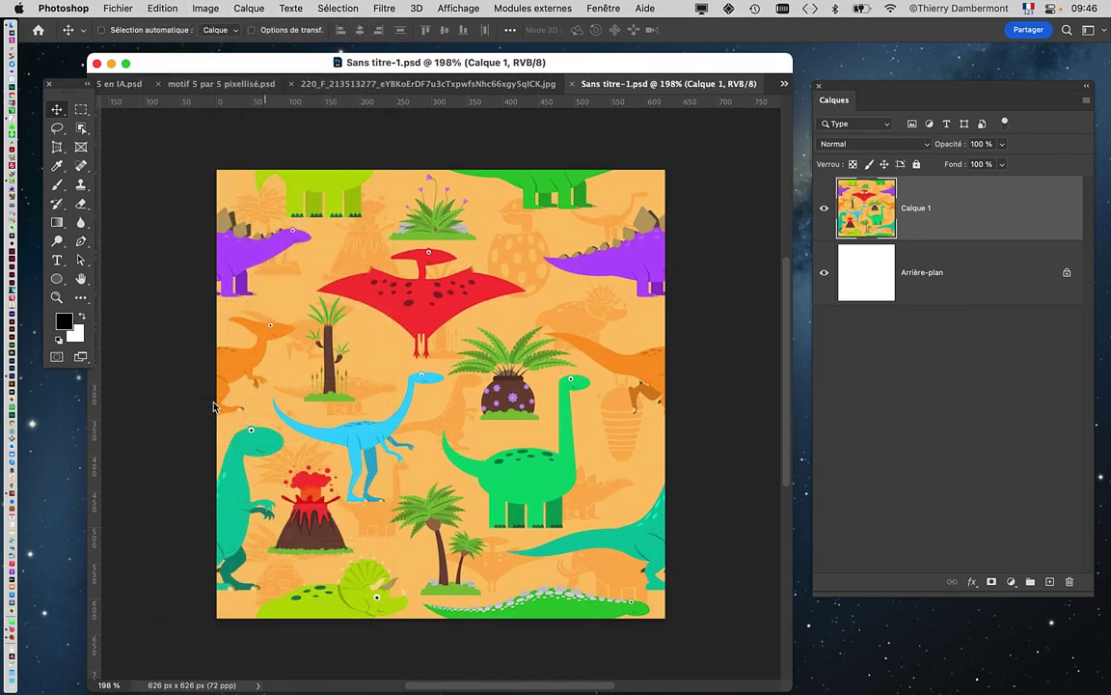
mouse_move(529, 324)
mouse_down()
mouse_move(556, 74)
mouse_move(548, 80)
mouse_up()
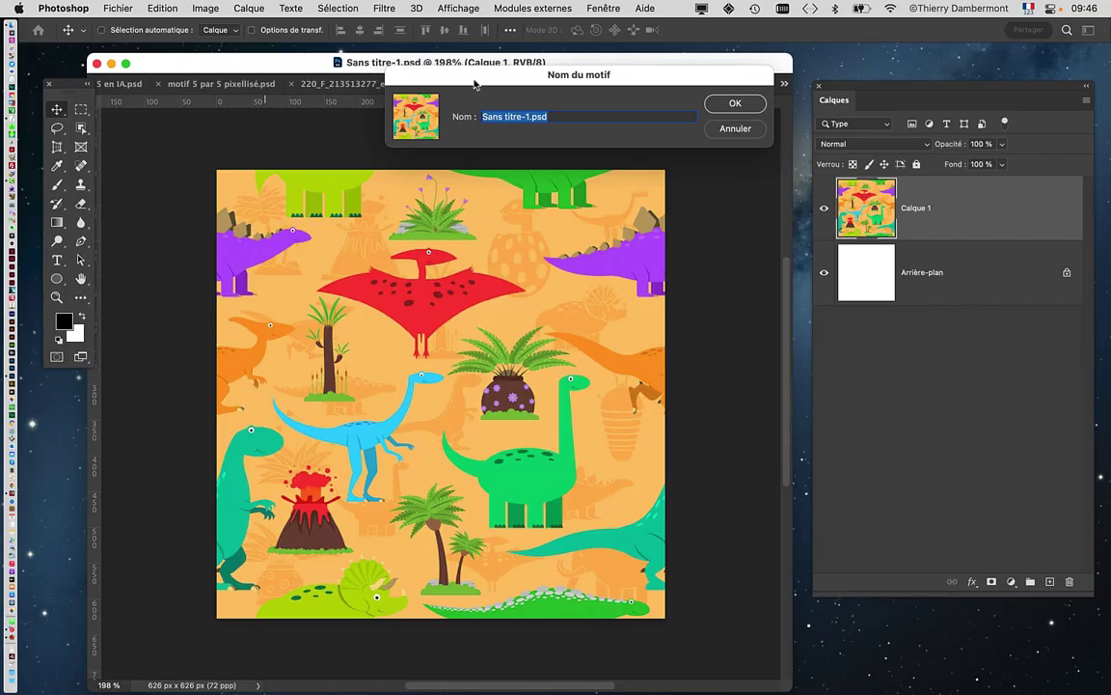
drag(474, 85, 423, 167)
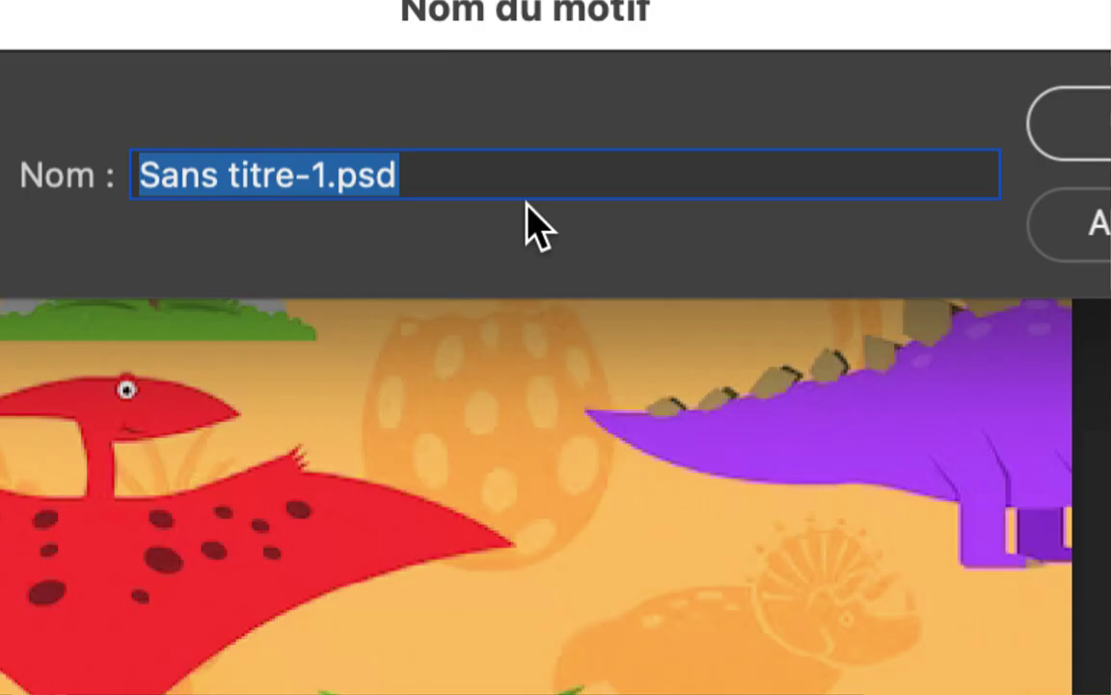
text(dinosuars pat)
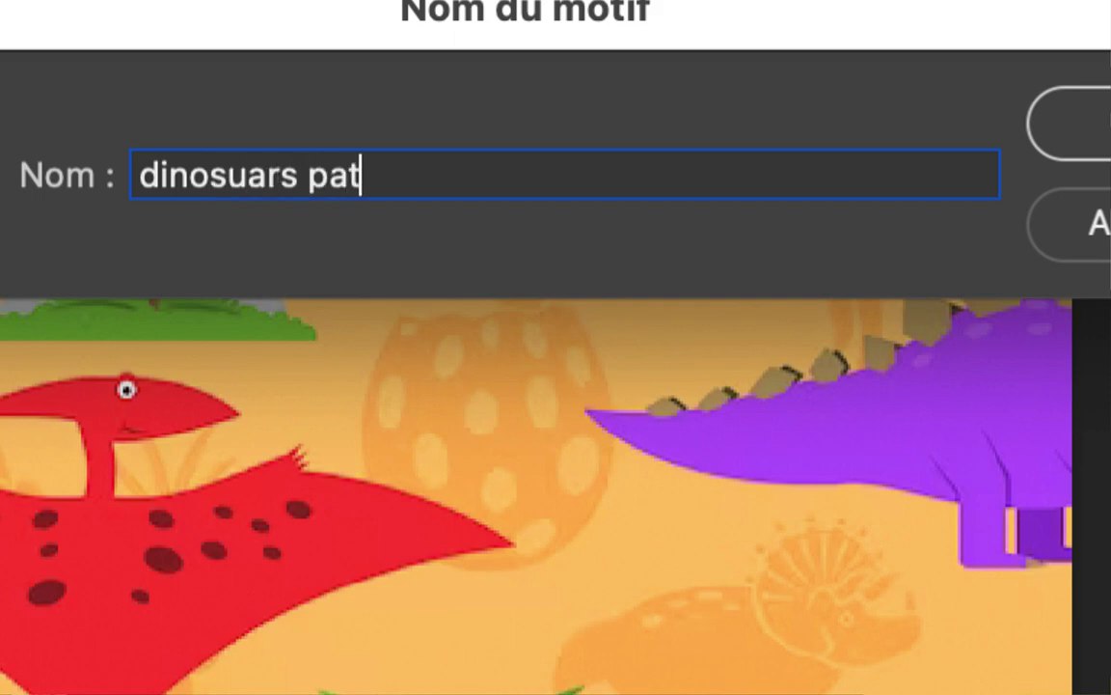
text(tern)
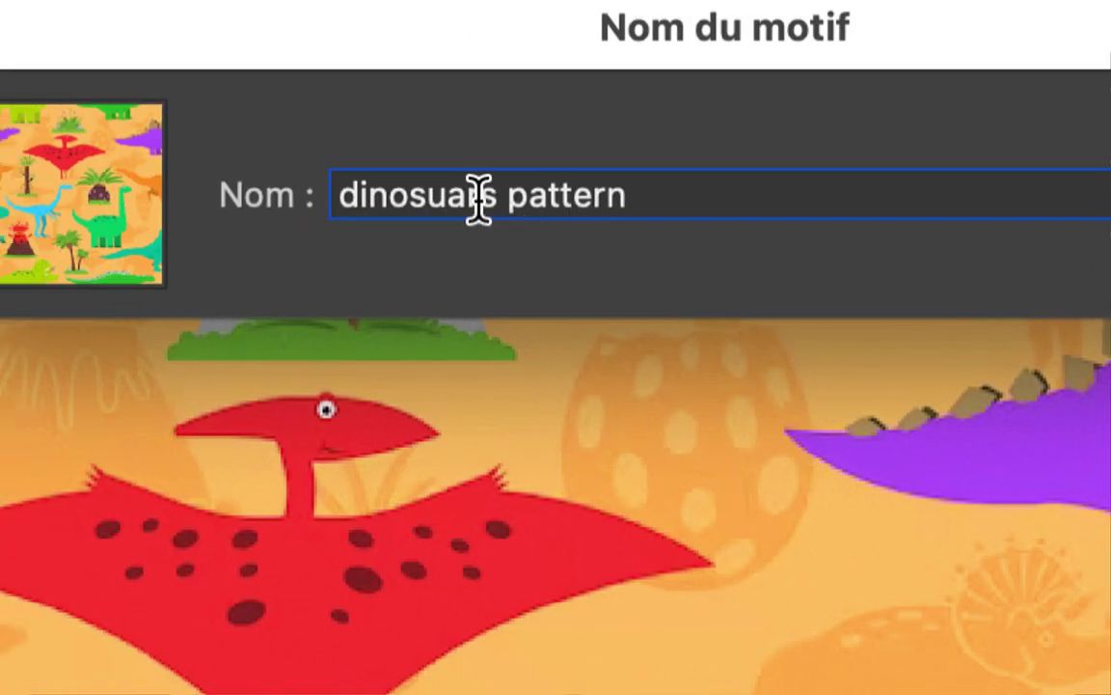
- Correct the pattern name to 'dinosaurs pattern' and save the pattern
triple_click(480, 200)
click(474, 198)
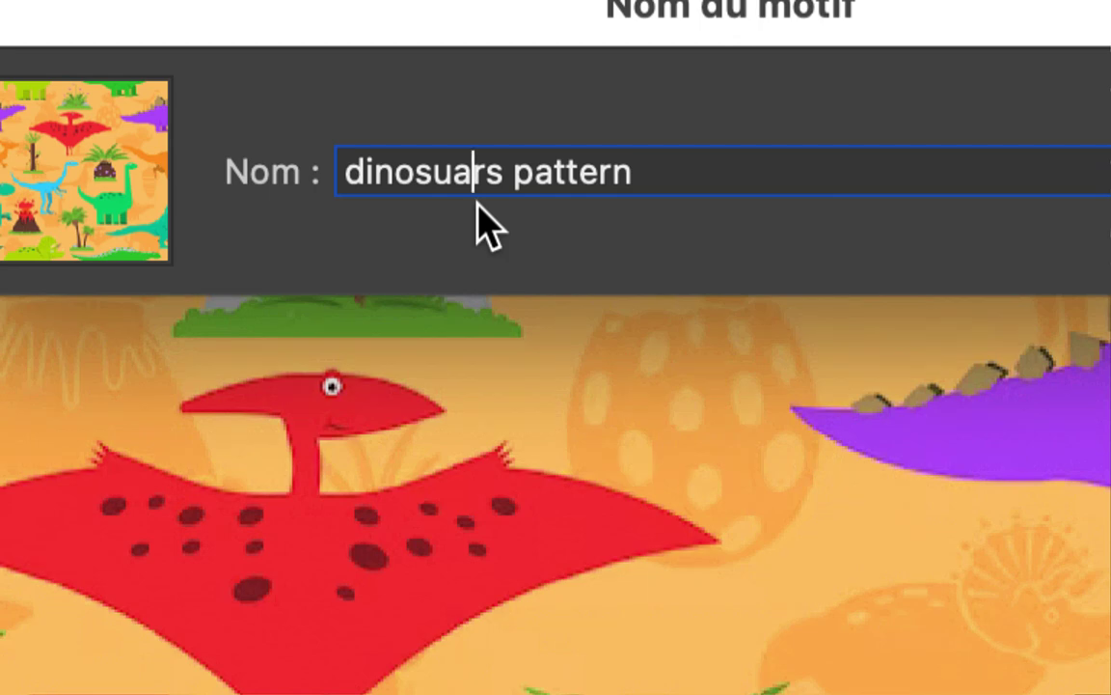
key(BackSpace)
key(BackSpace)
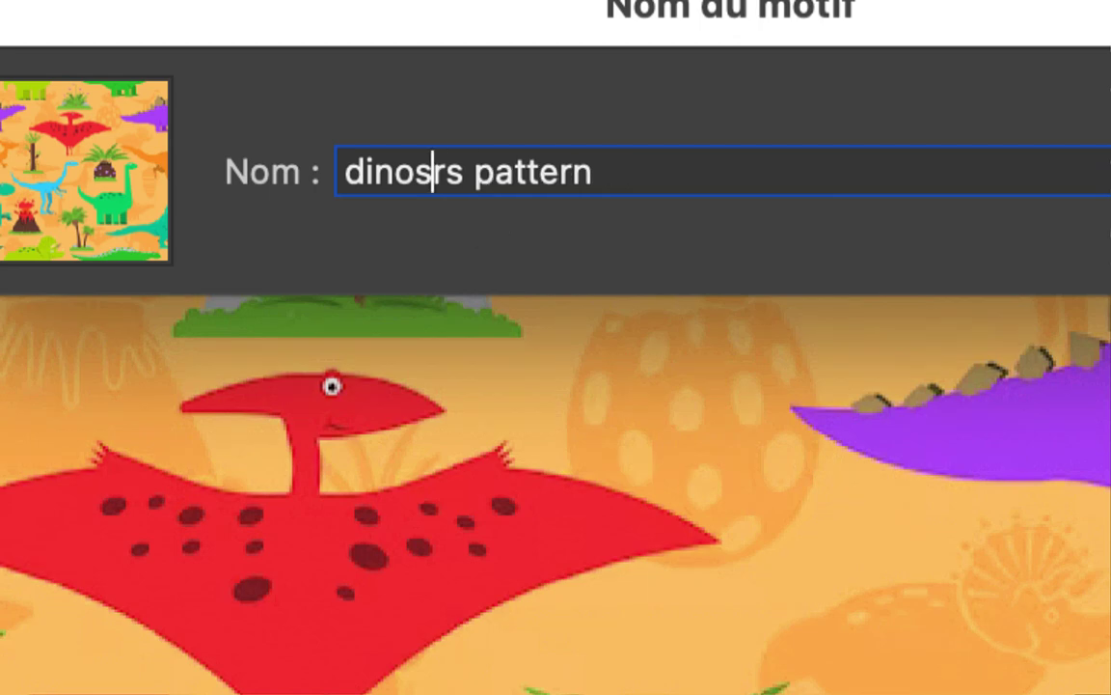
text(au)
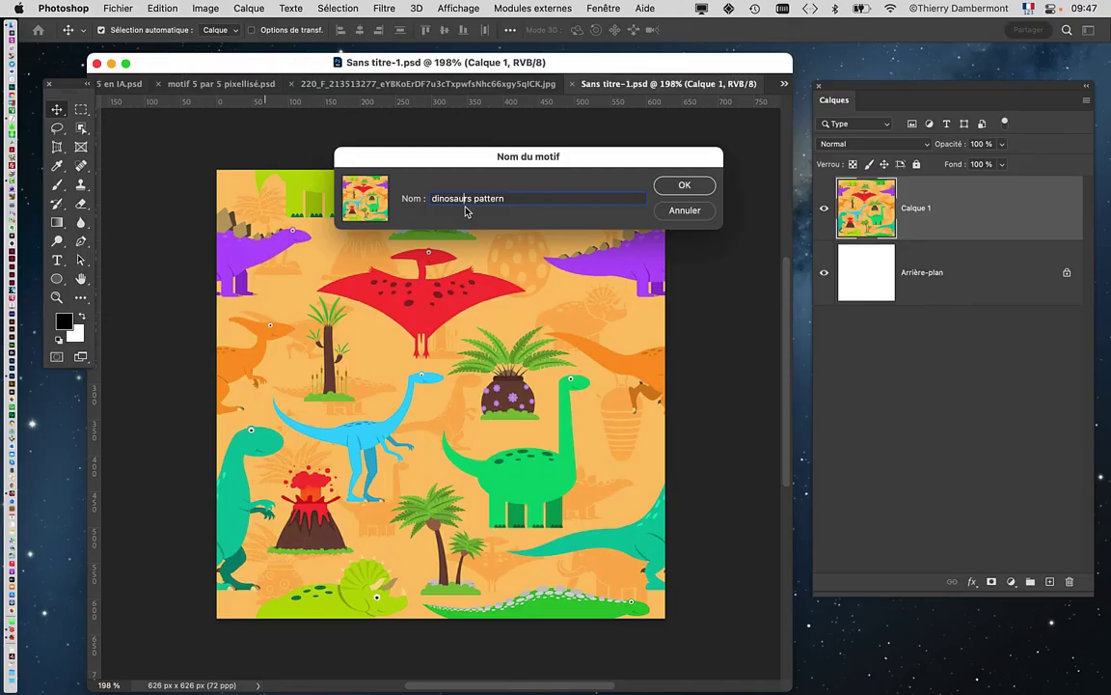
click(680, 187)
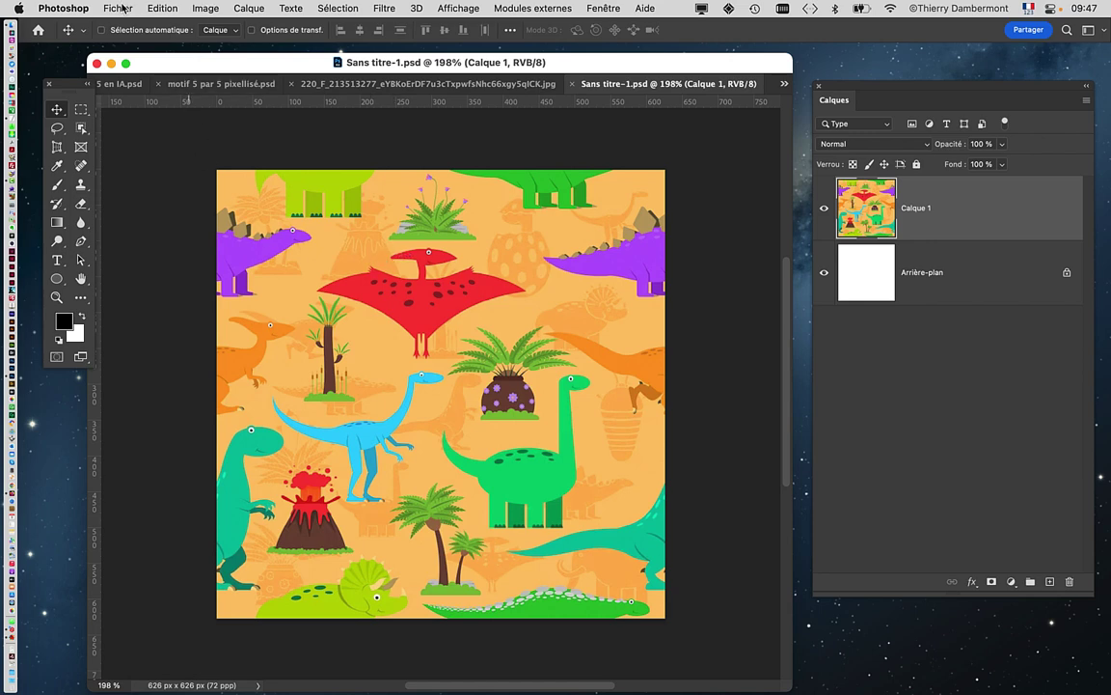
click(205, 8)
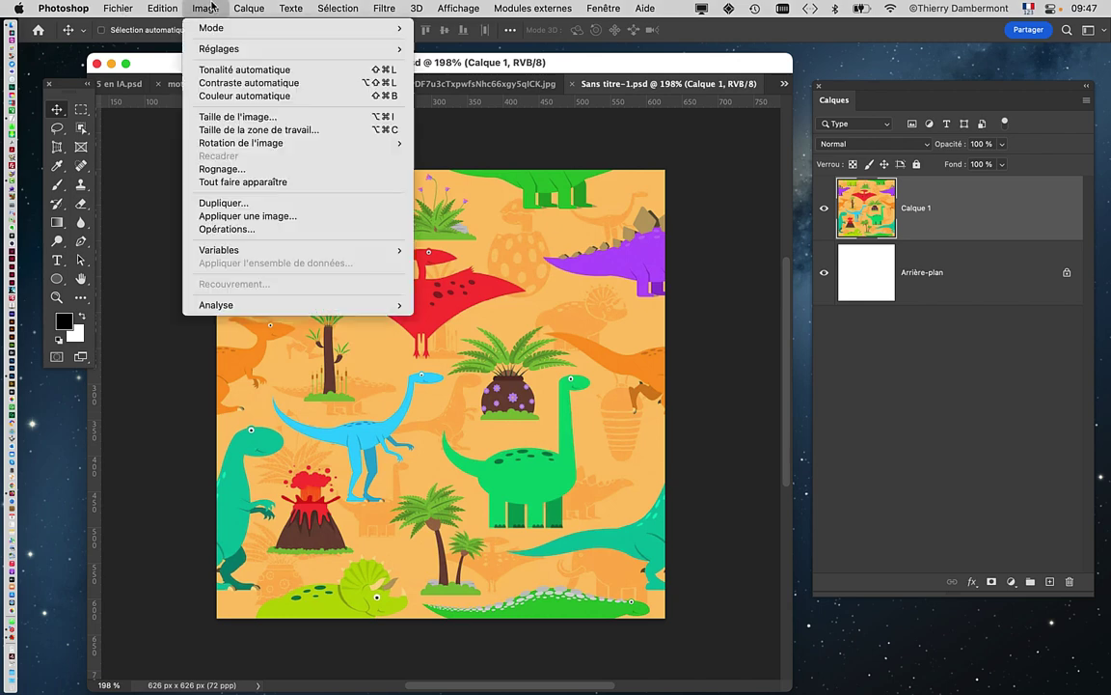
click(206, 112)
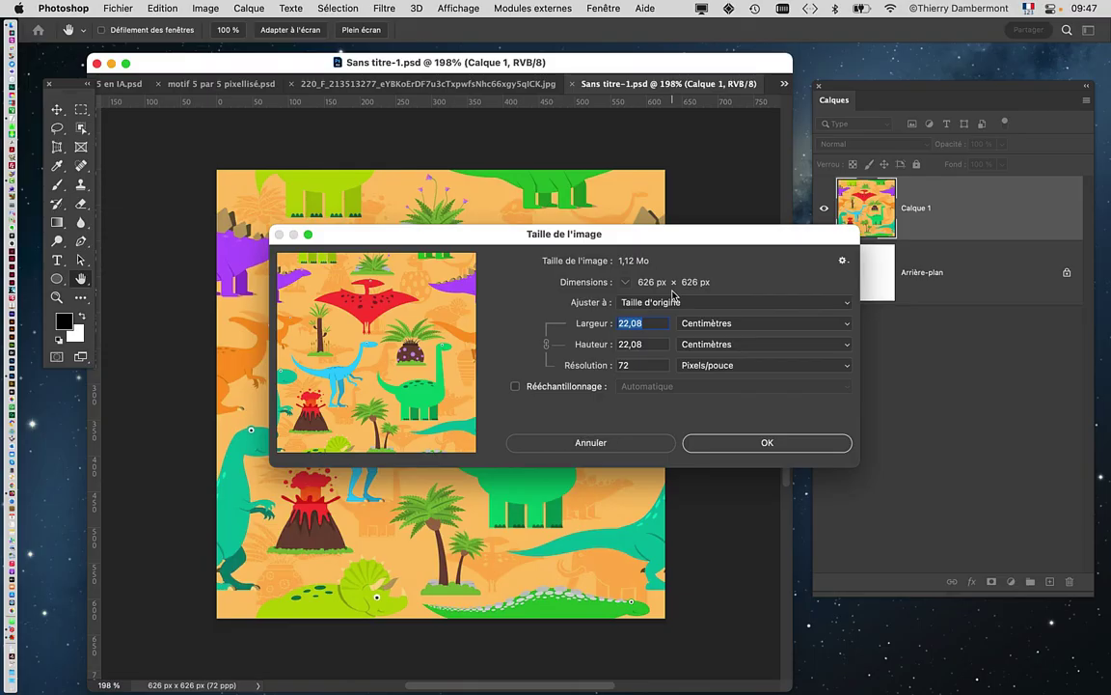
drag(644, 238, 691, 212)
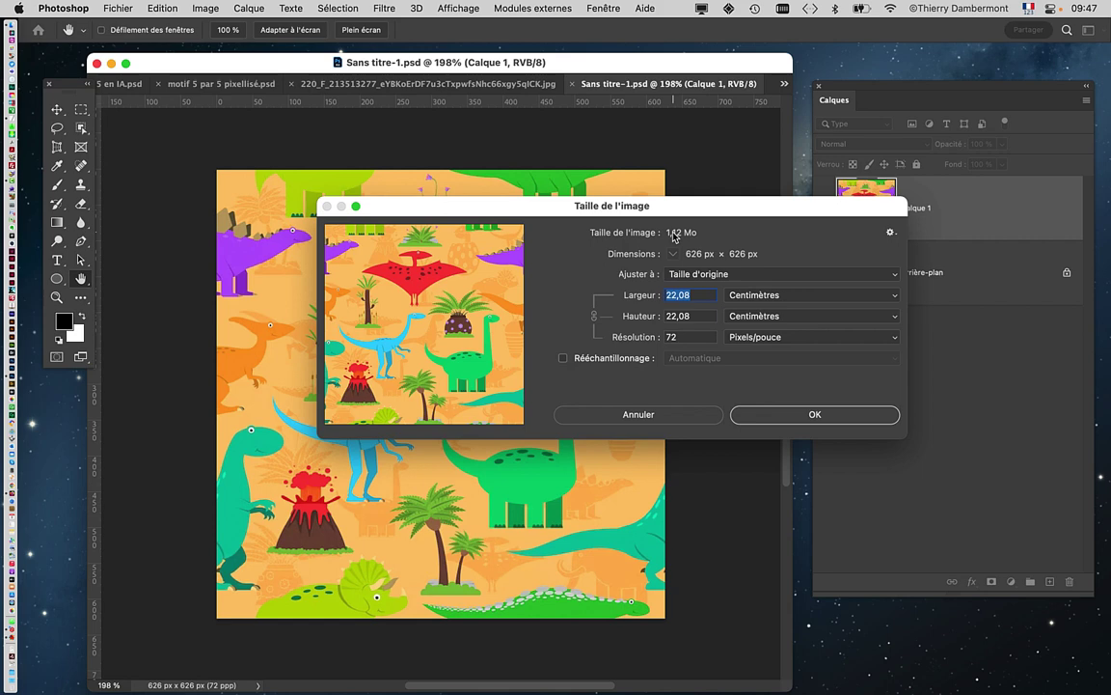
click(641, 415)
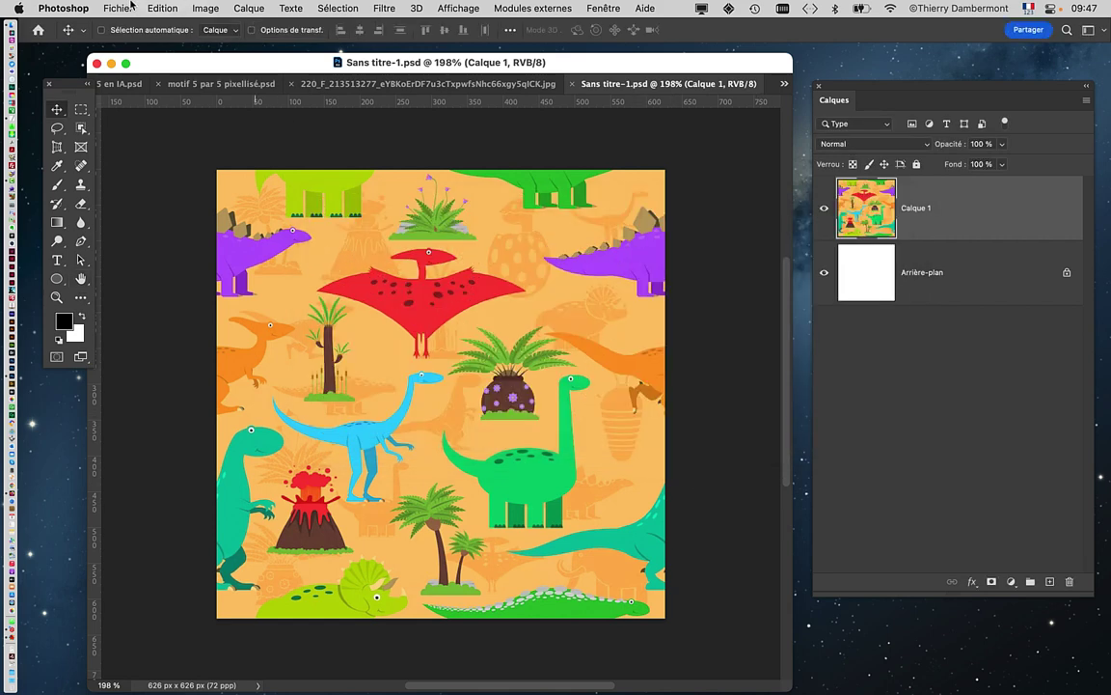
- In Image Size, try the resampling option and inspect the width (22,08) and resolution (72) values
click(198, 8)
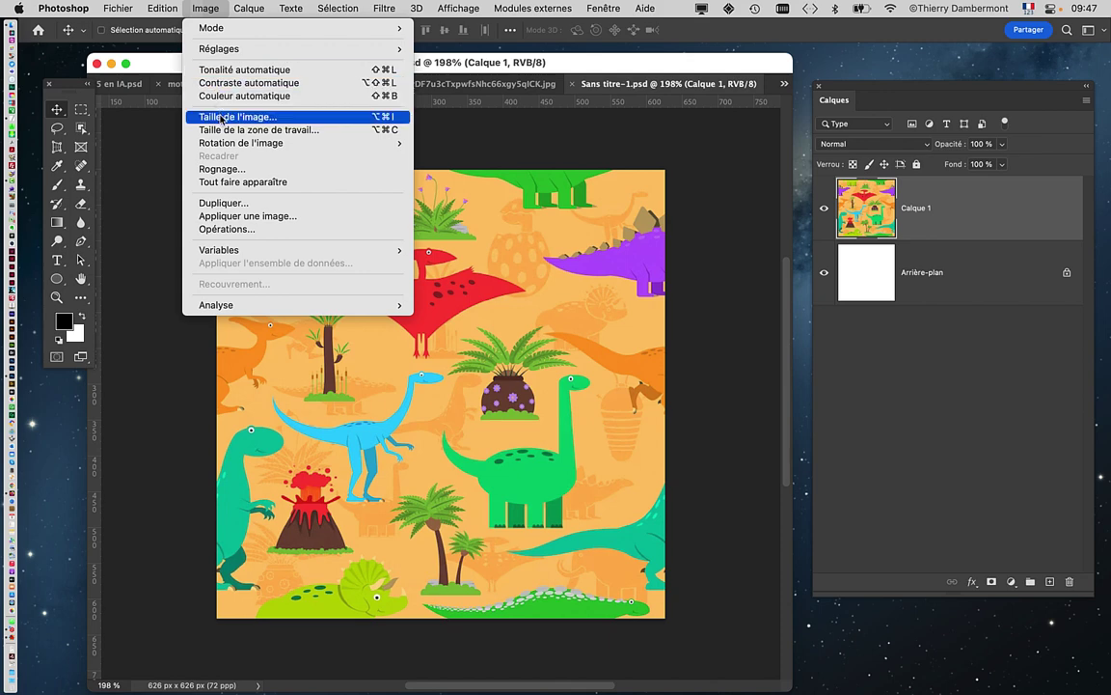
click(223, 117)
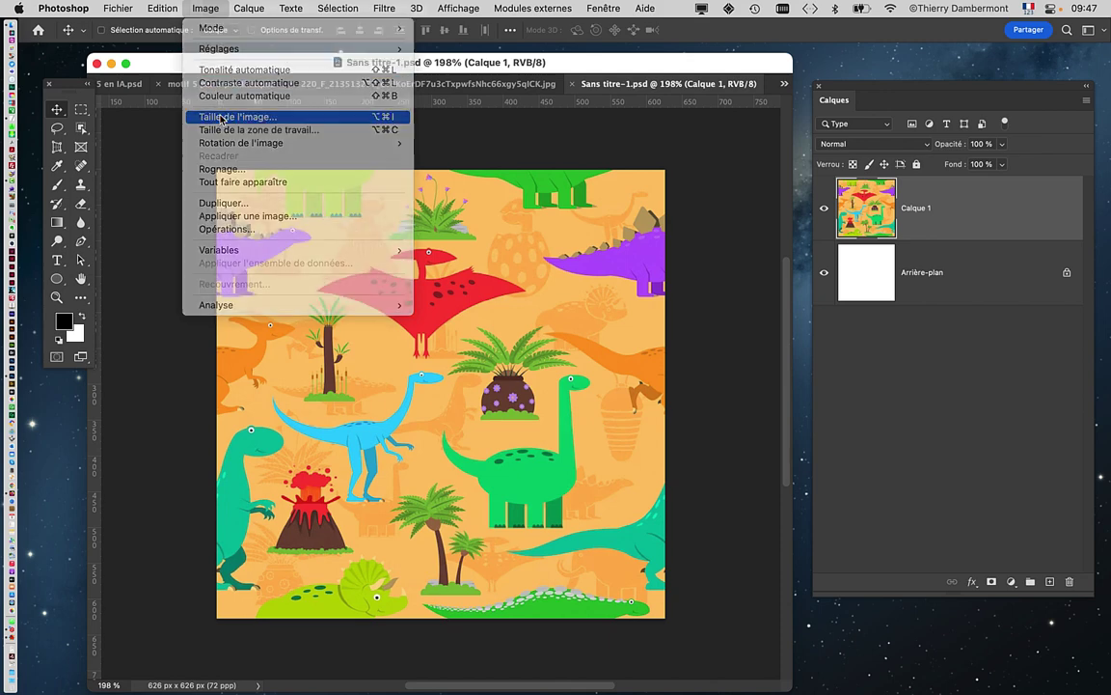
drag(640, 212, 486, 194)
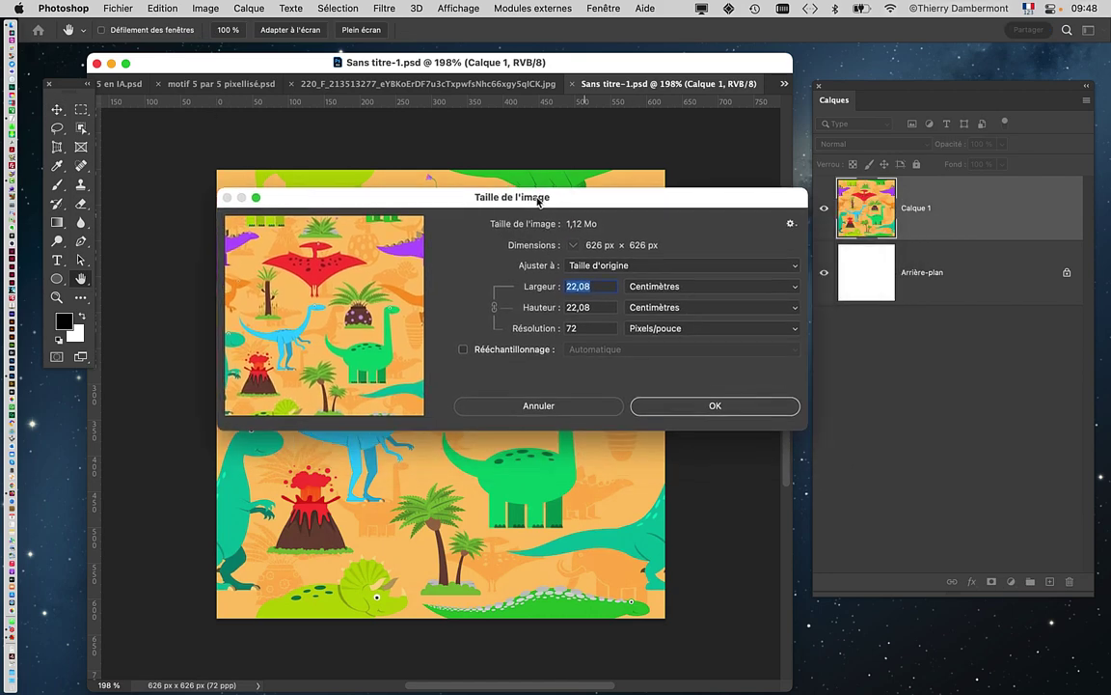
drag(576, 204, 567, 157)
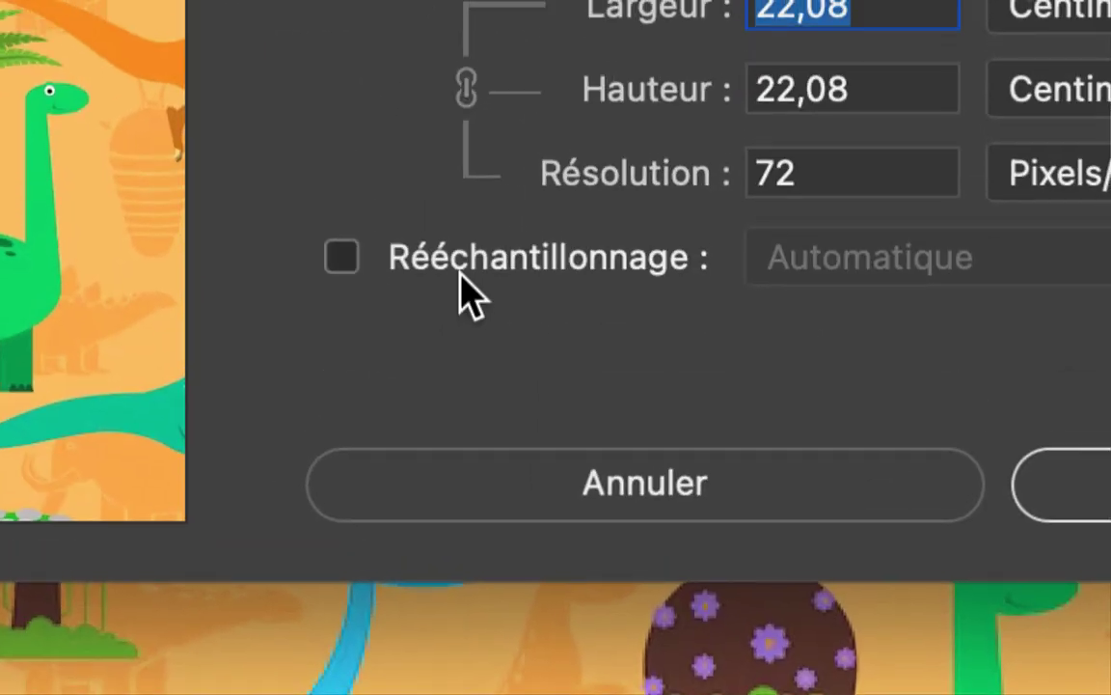
click(461, 275)
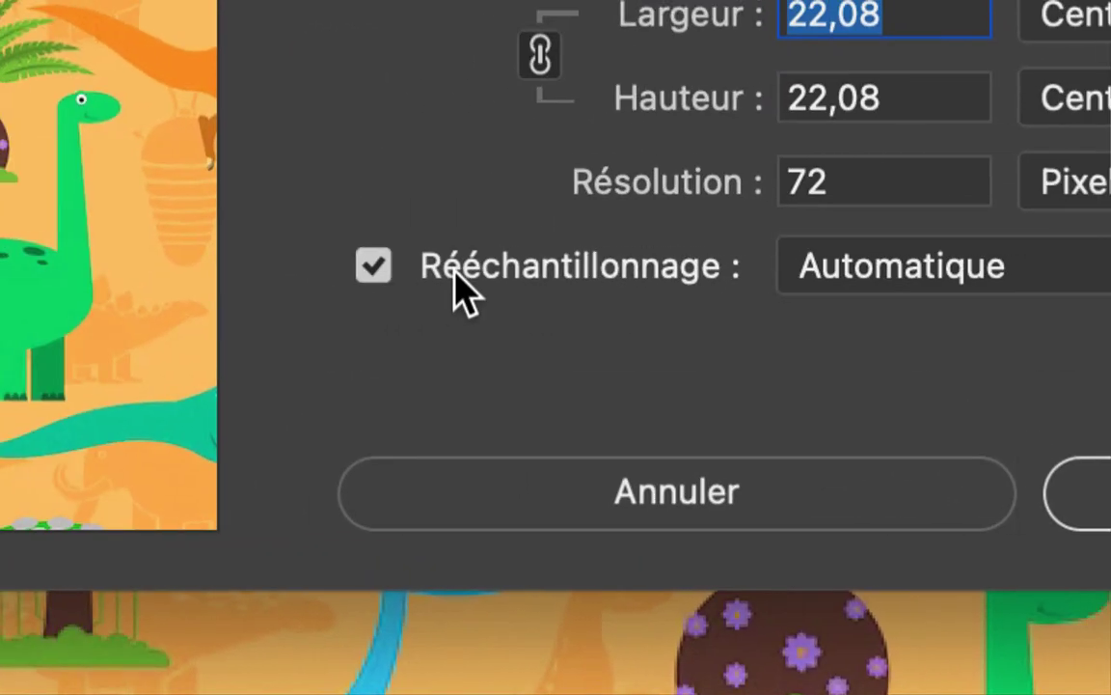
click(461, 275)
click(473, 275)
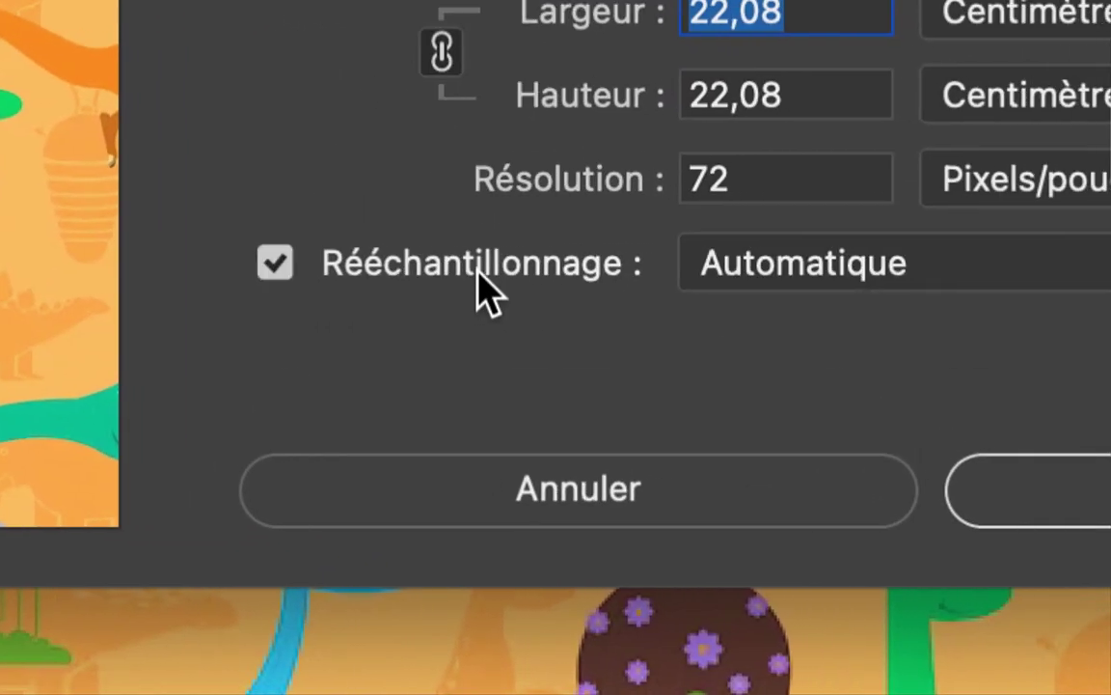
click(470, 275)
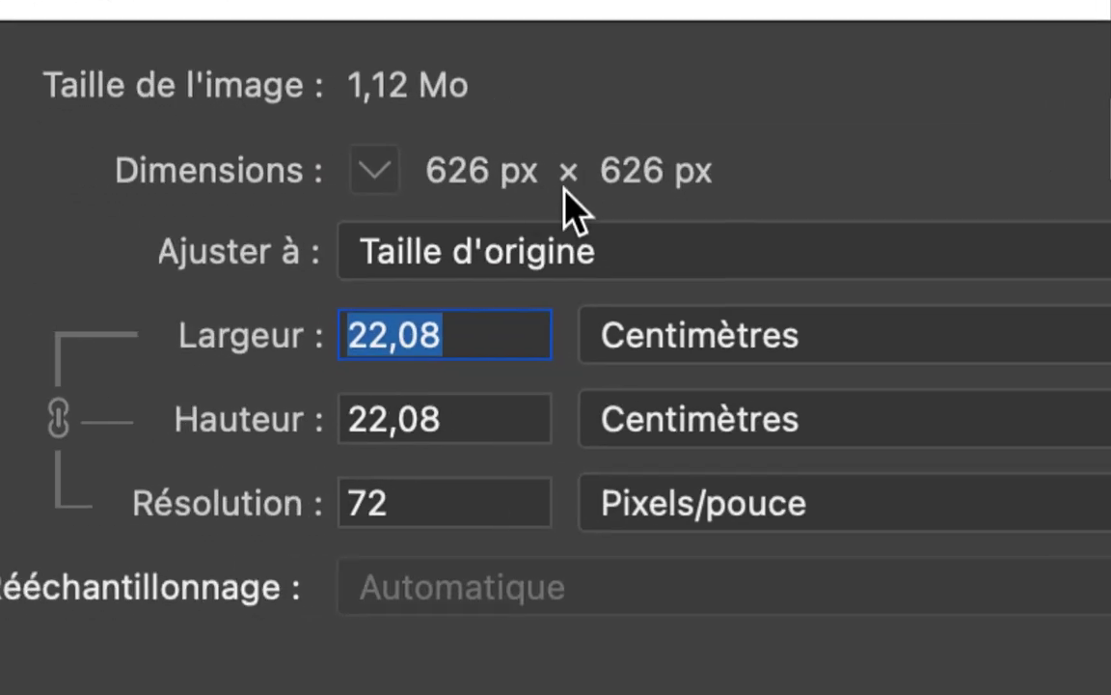
click(548, 218)
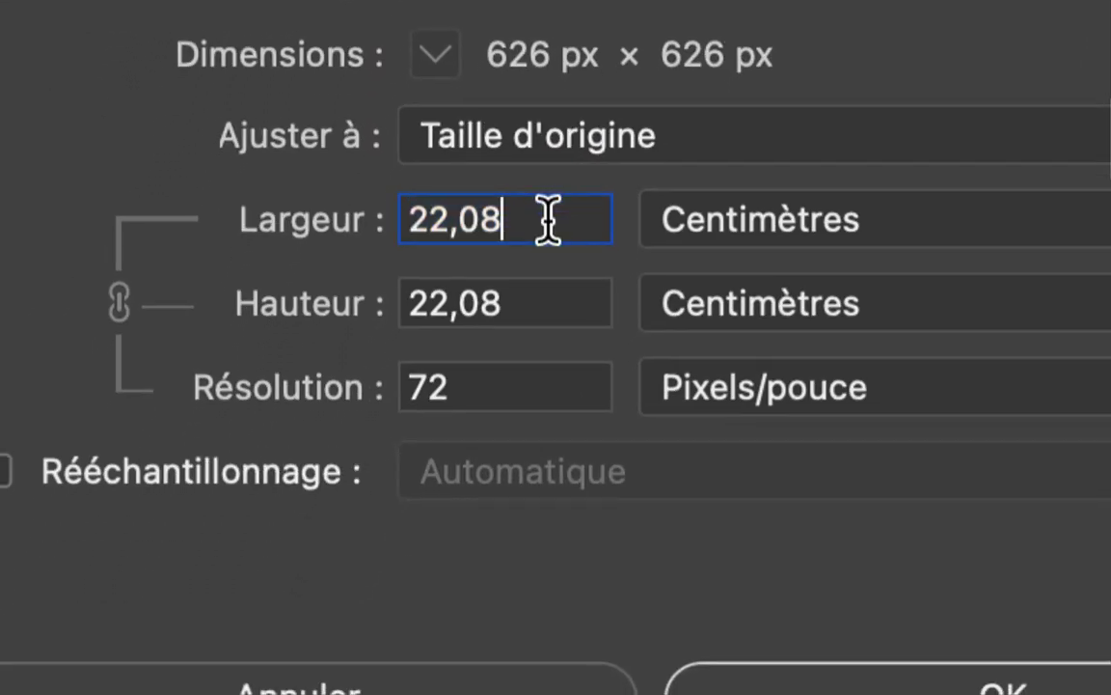
click(546, 258)
double_click(546, 258)
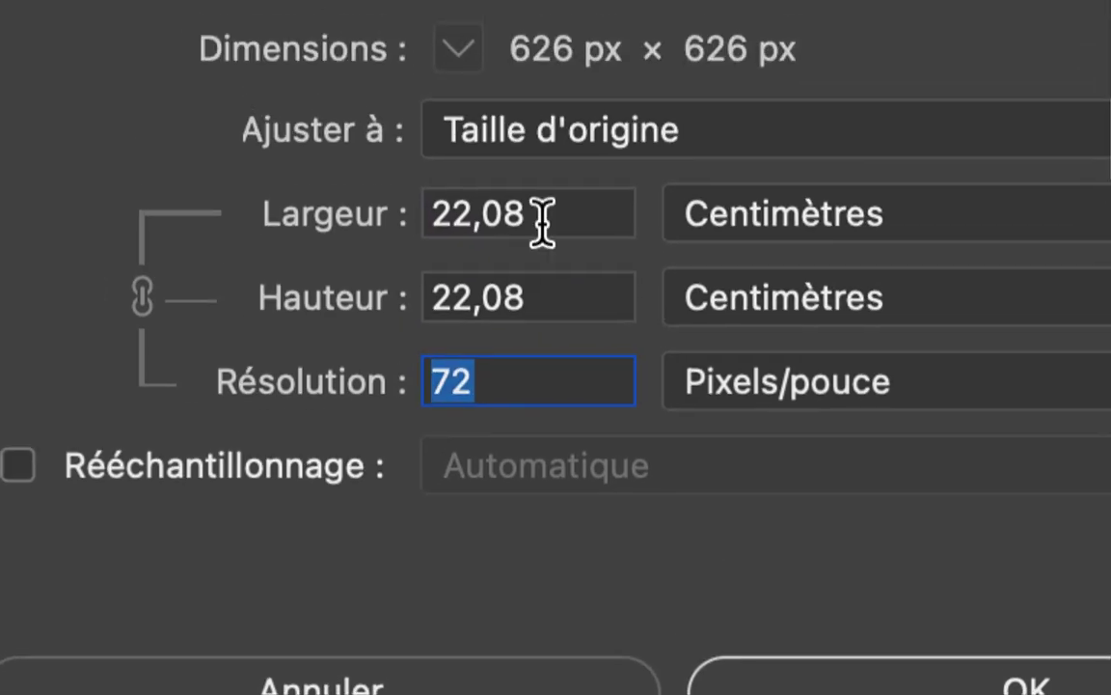
double_click(541, 213)
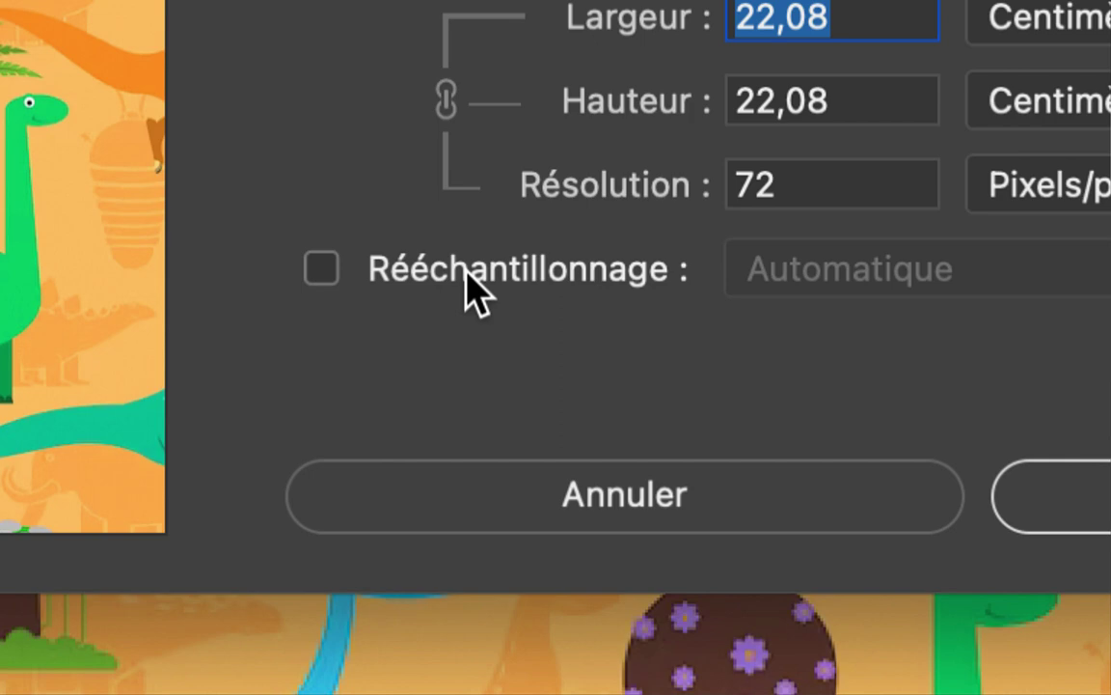
- Enable resampling, switch width units to pixels, and set the linked width to 400
click(277, 434)
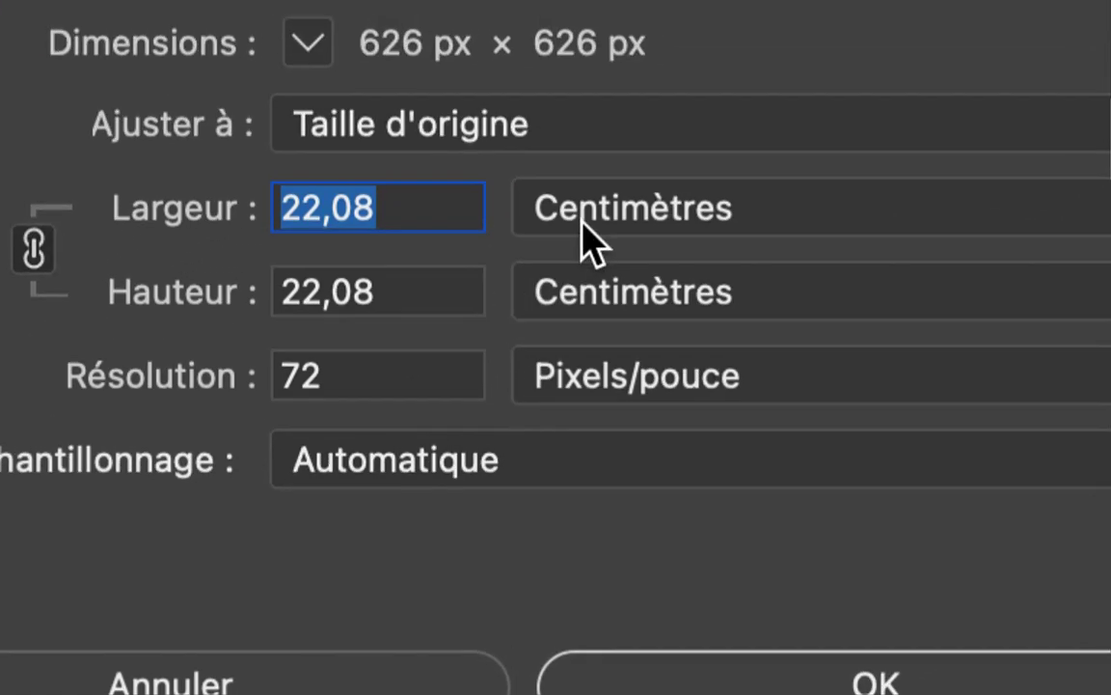
click(813, 58)
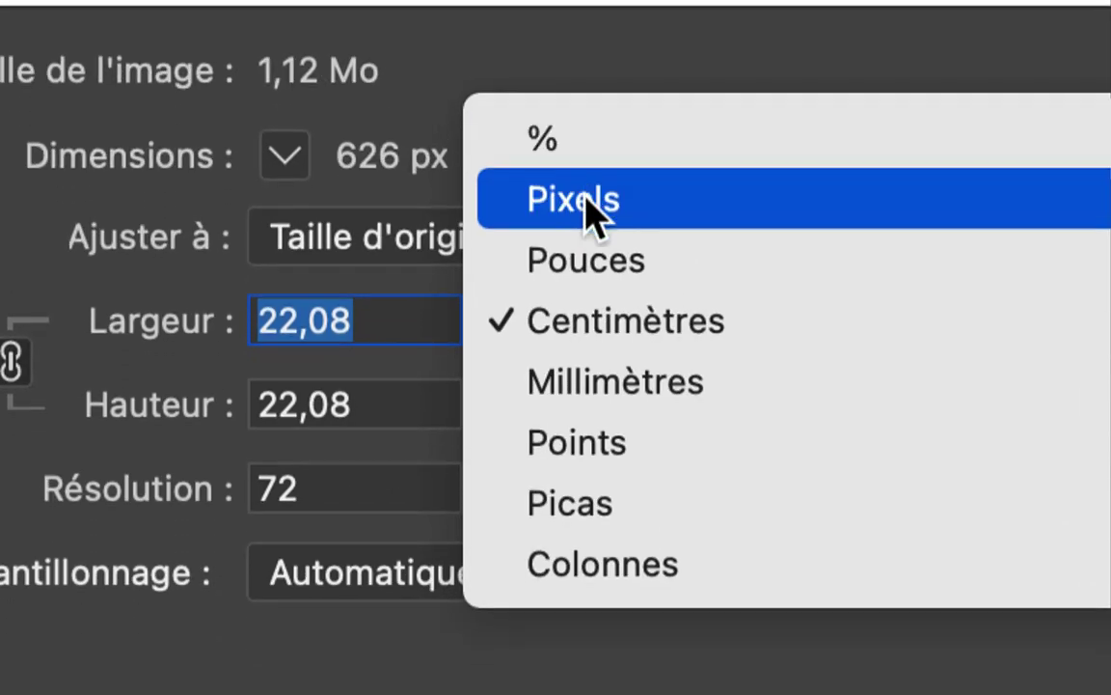
click(598, 87)
click(602, 304)
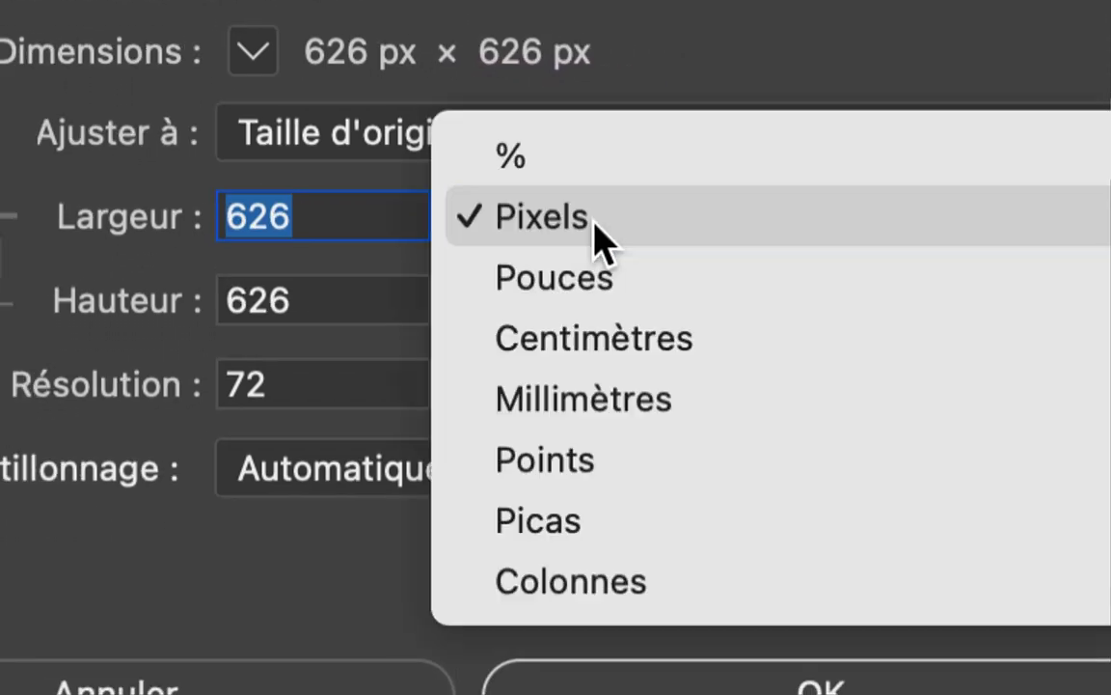
click(602, 304)
click(542, 222)
click(503, 220)
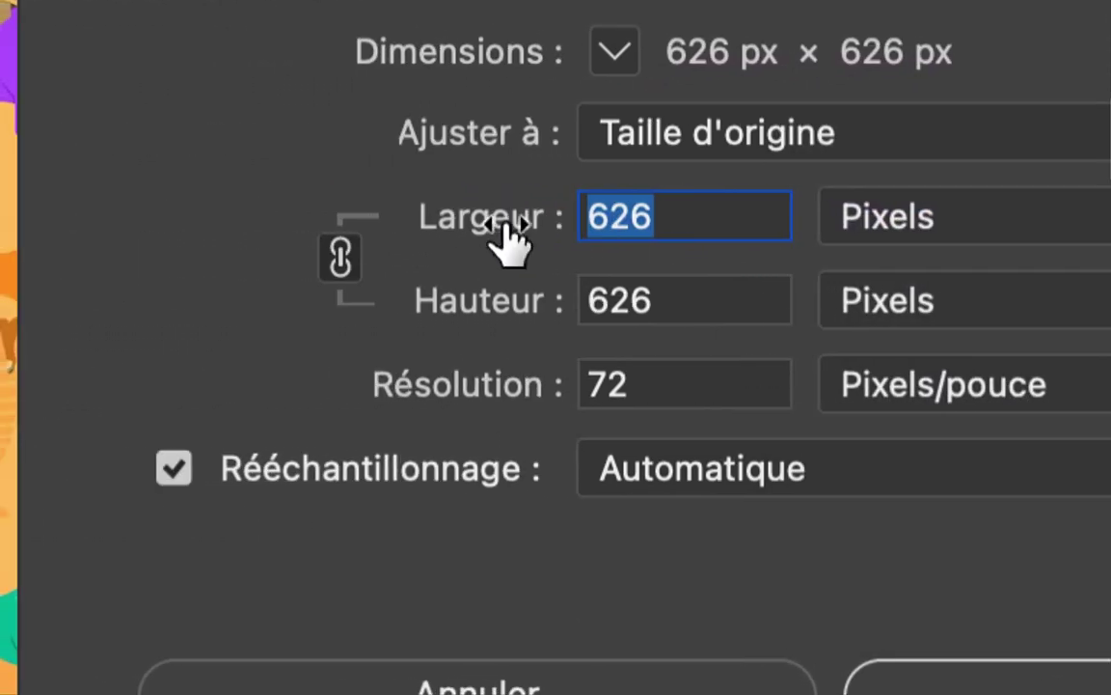
text(400)
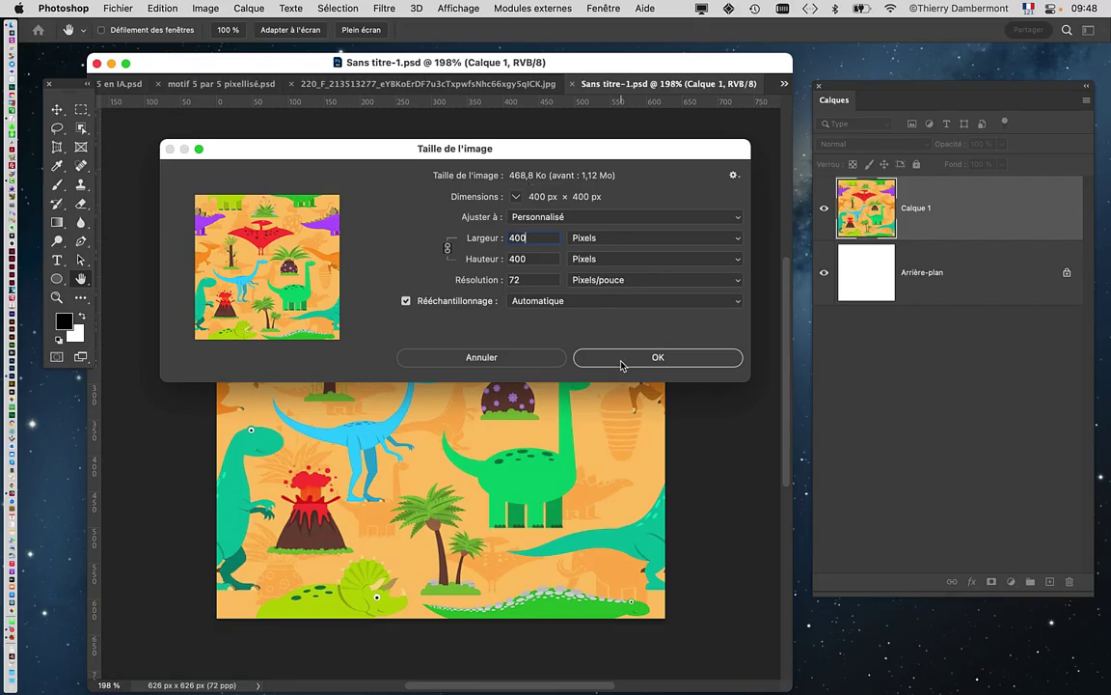
click(625, 357)
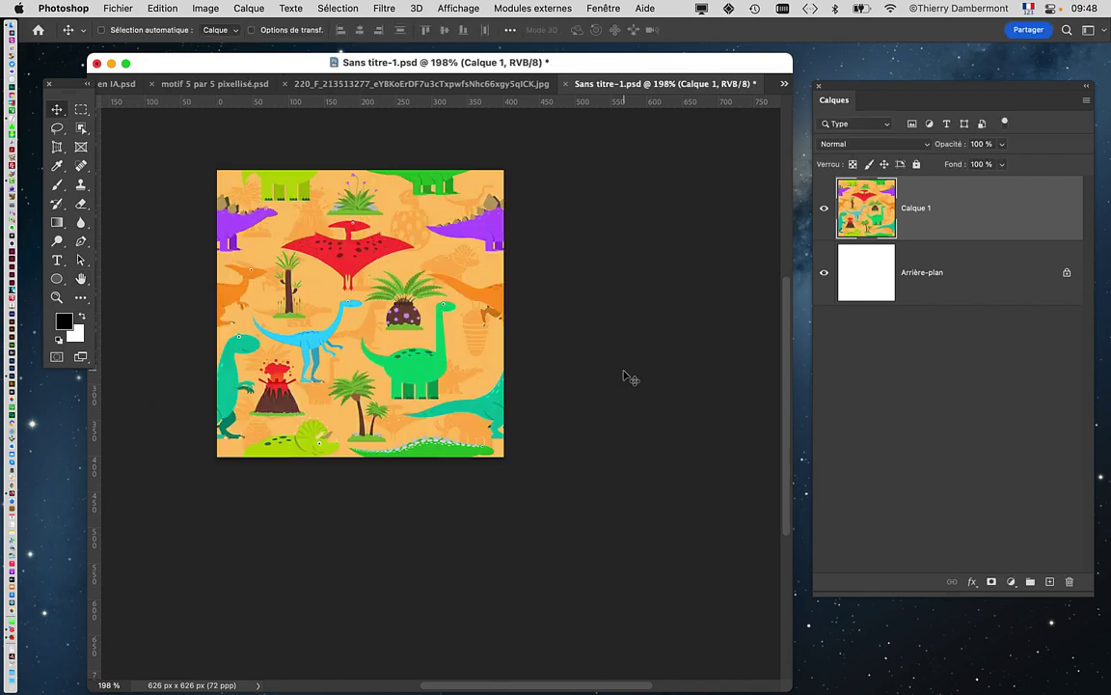
scroll(326, 287, up, 5)
scroll(331, 292, up, 5)
scroll(331, 293, down, 3)
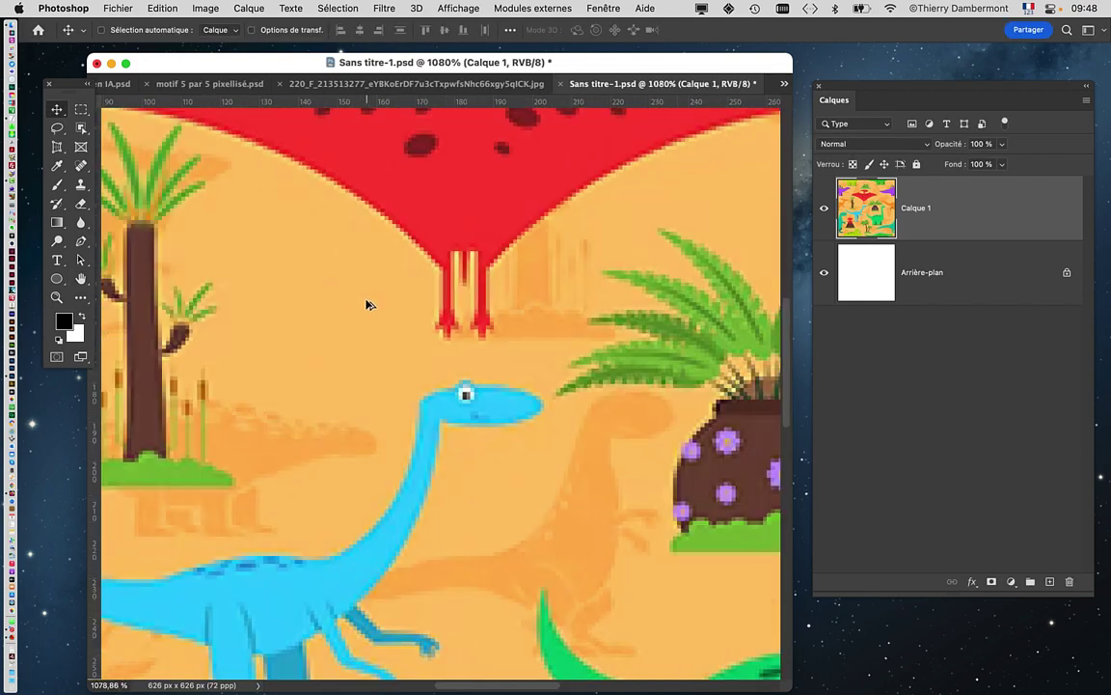
scroll(366, 303, down, 3)
scroll(367, 303, down, 5)
scroll(378, 330, up, 2)
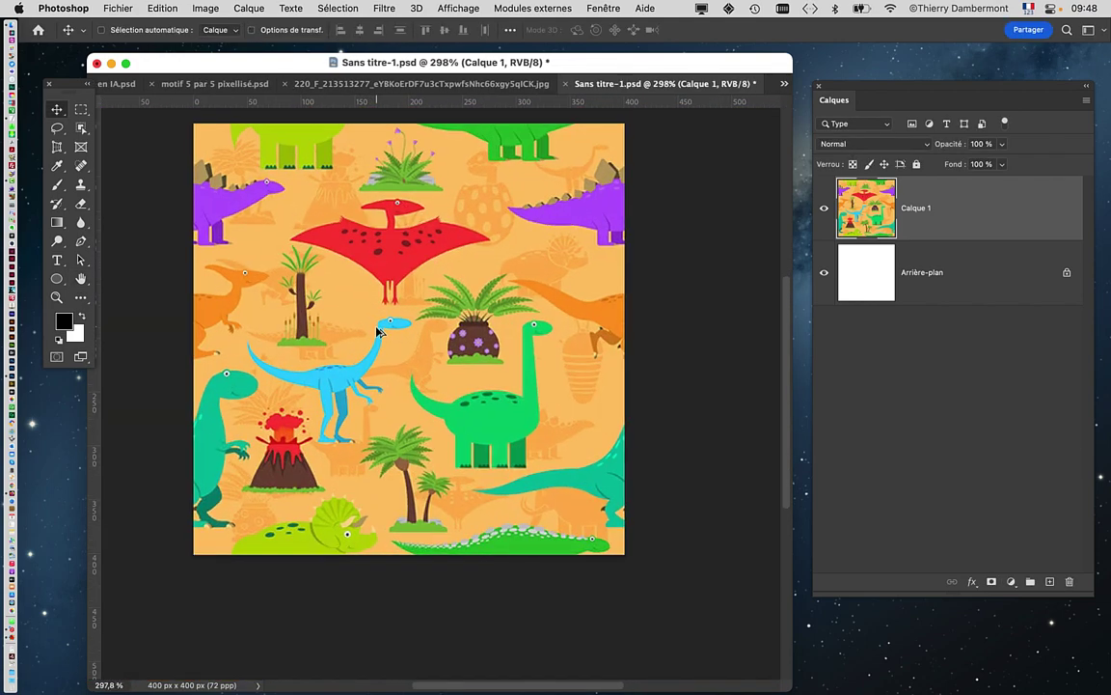
scroll(388, 357, up, 2)
scroll(388, 357, up, 3)
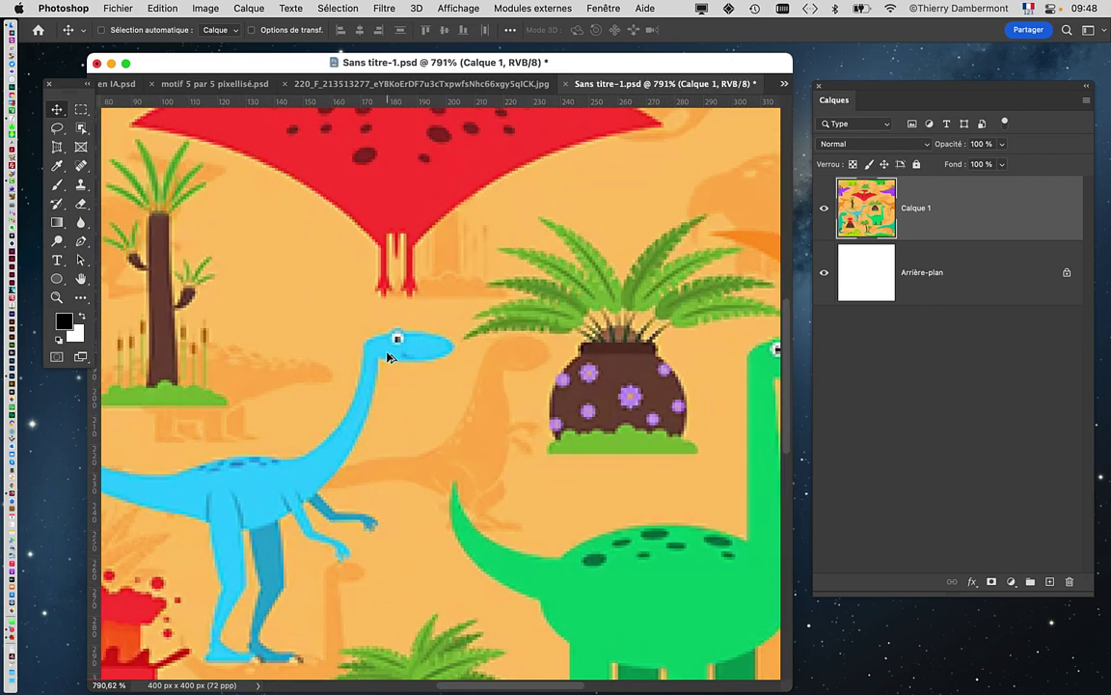
scroll(388, 357, up, 2)
scroll(389, 356, down, 2)
scroll(390, 355, down, 2)
scroll(389, 355, down, 1)
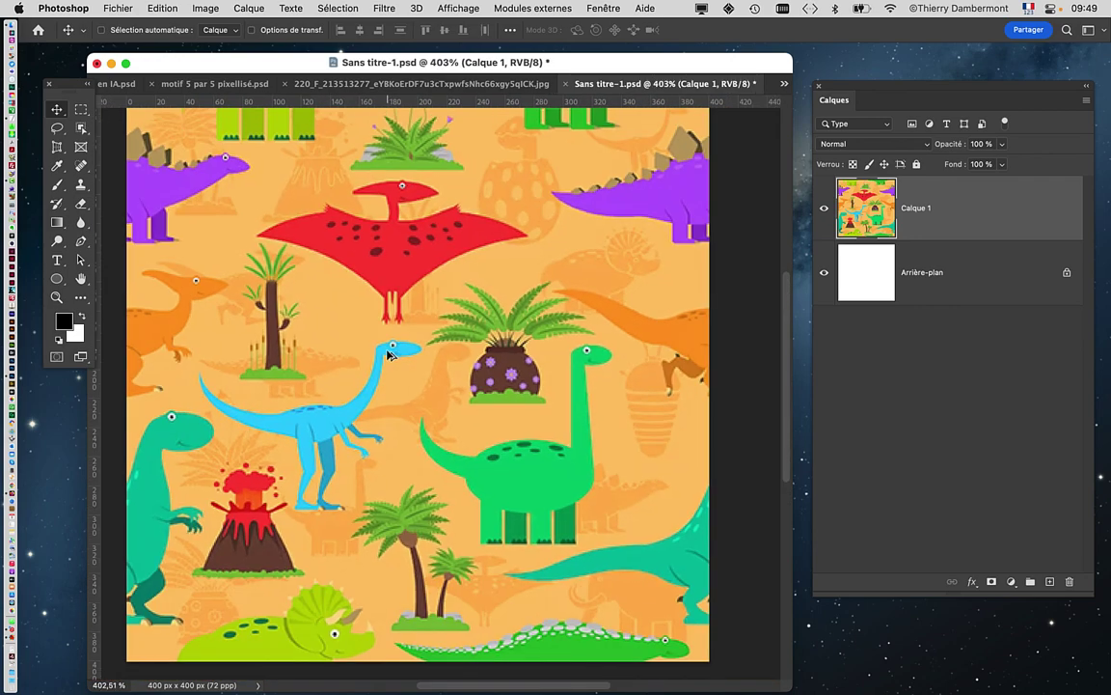
scroll(390, 338, down, 1)
scroll(390, 320, down, 1)
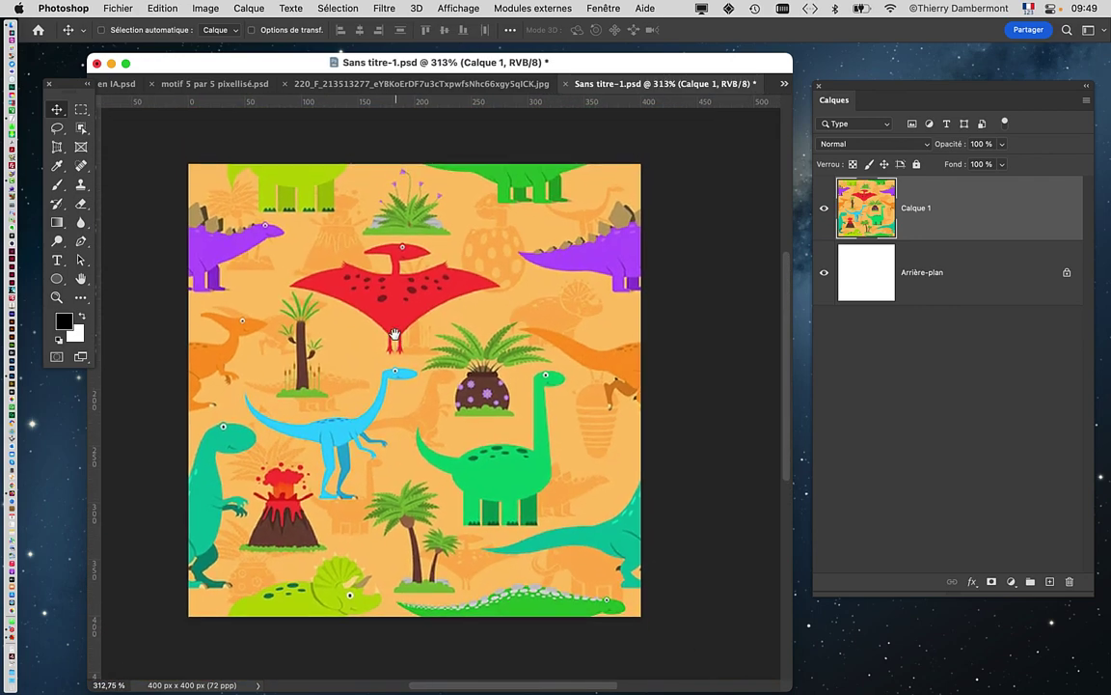
scroll(390, 318, up, 1)
scroll(390, 295, up, 3)
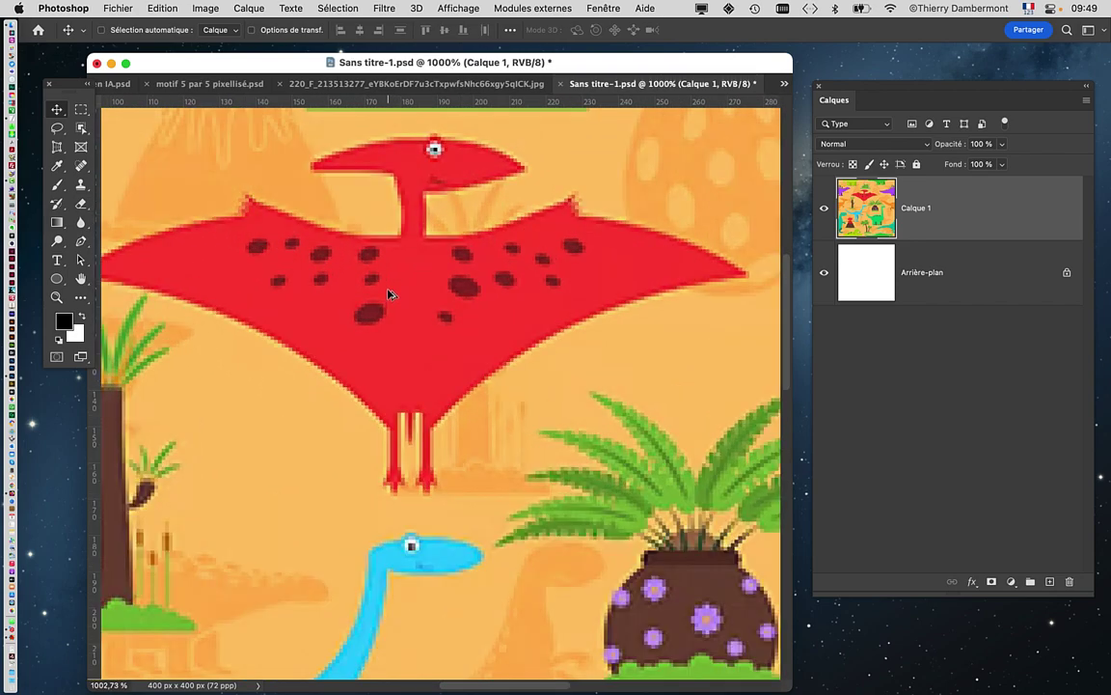
scroll(390, 295, down, 5)
scroll(390, 295, up, 2)
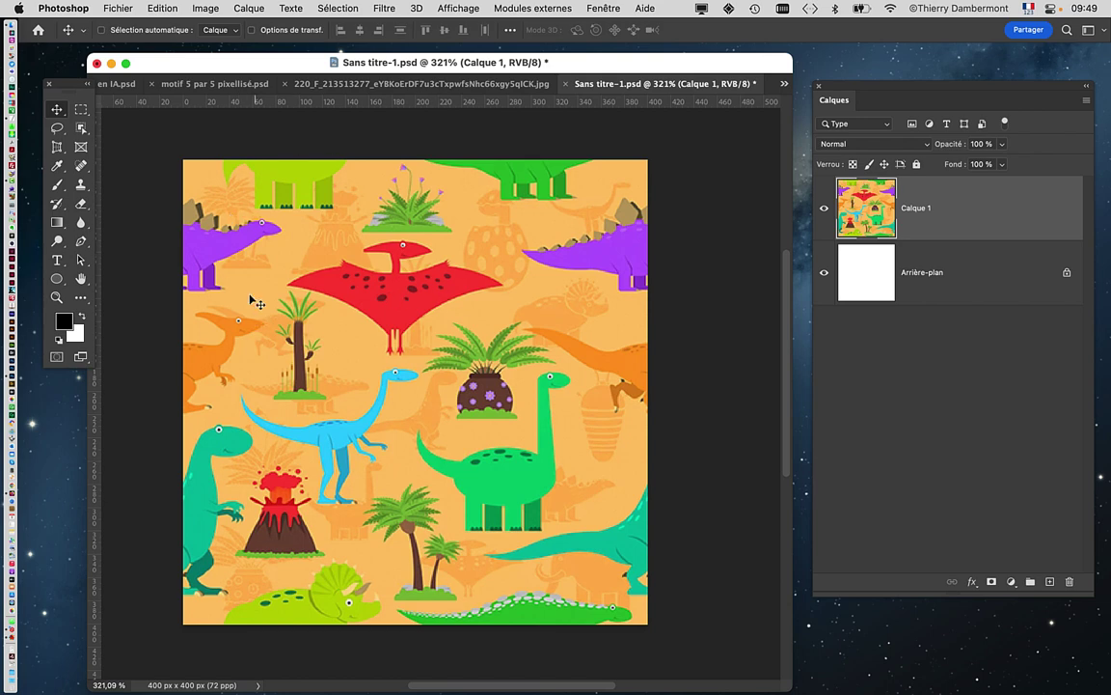
drag(386, 692, 384, 393)
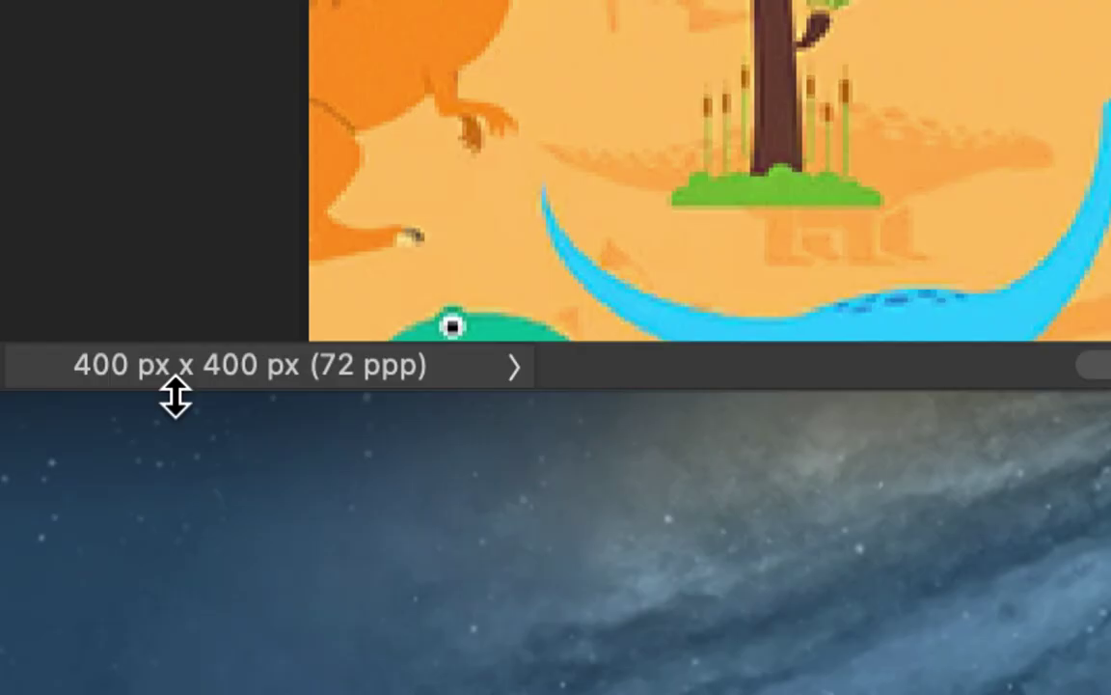
click(167, 390)
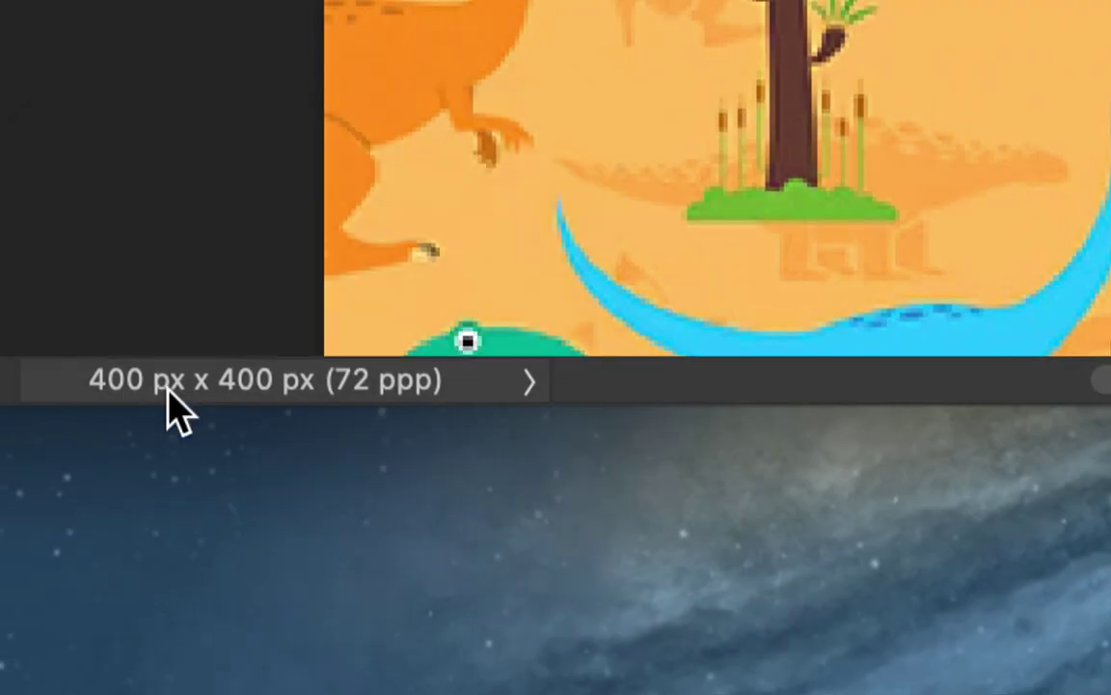
click(167, 390)
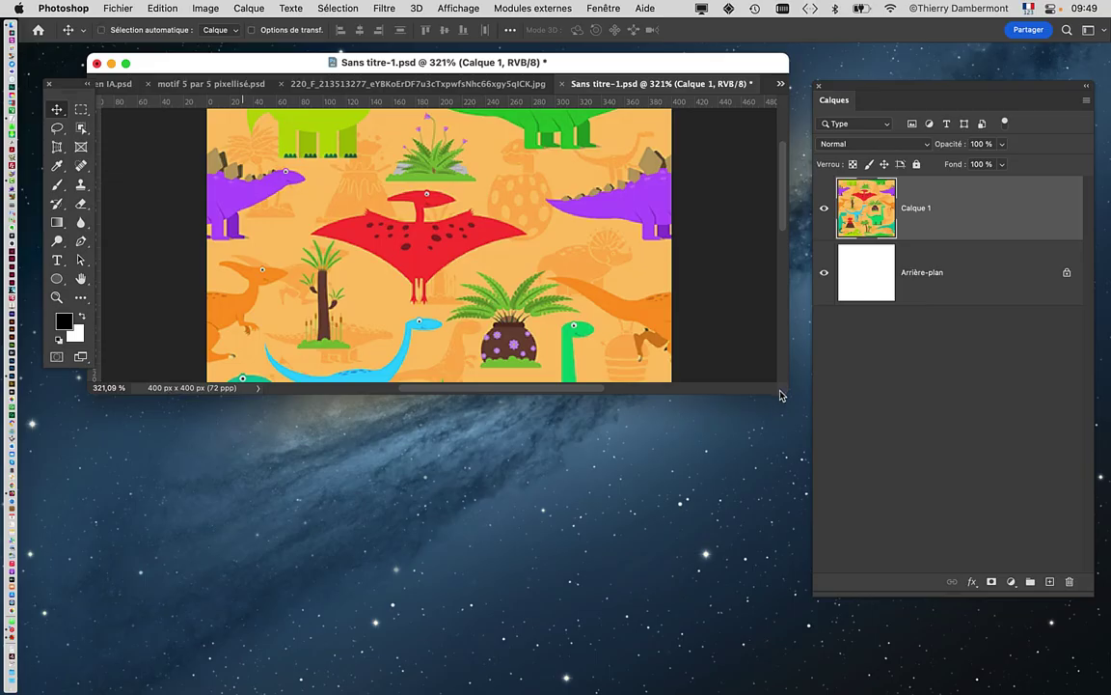
drag(782, 395, 783, 617)
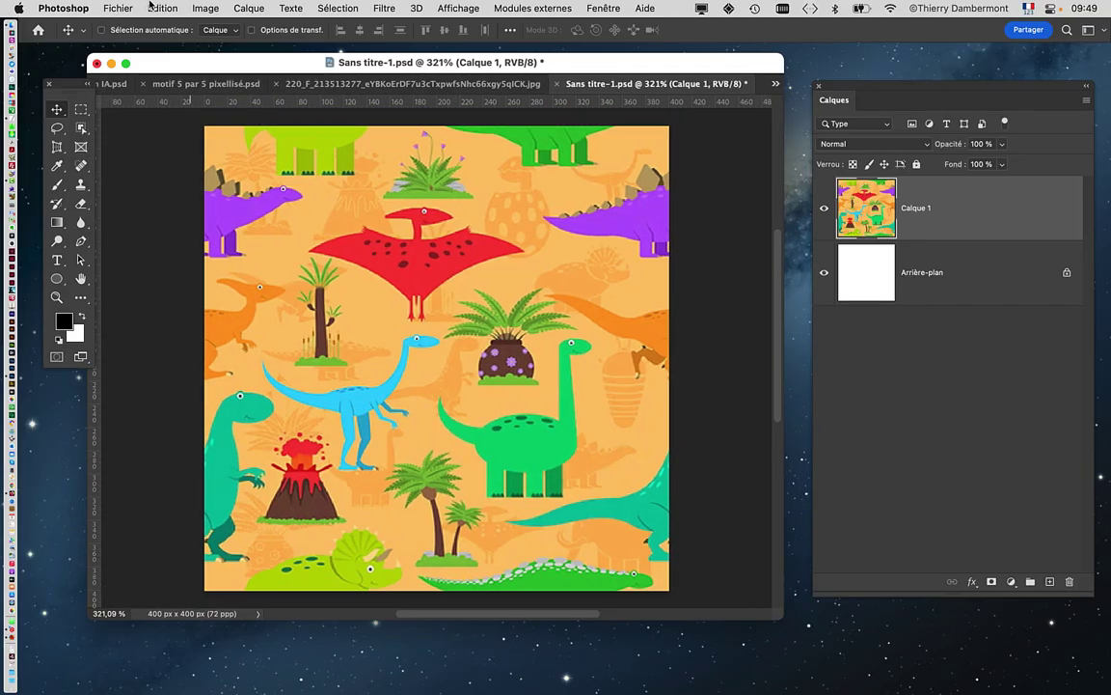
click(159, 7)
- Define the resized tile as a pattern named 'dinosaurs pattern 400 x 400 px'
click(183, 400)
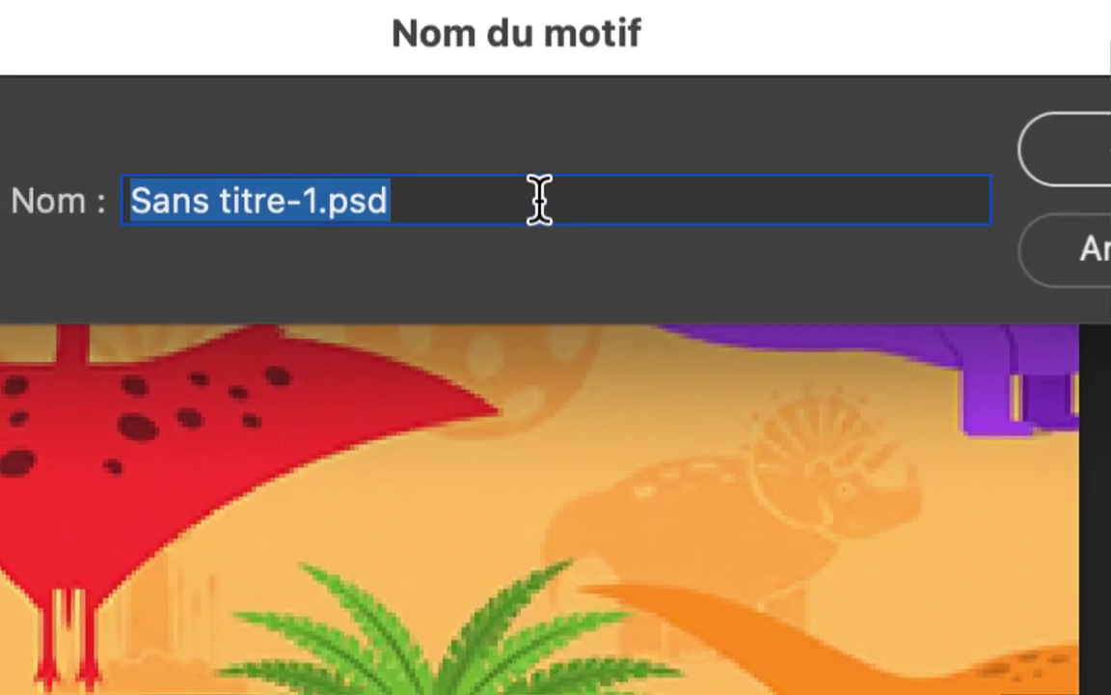
text(dinos)
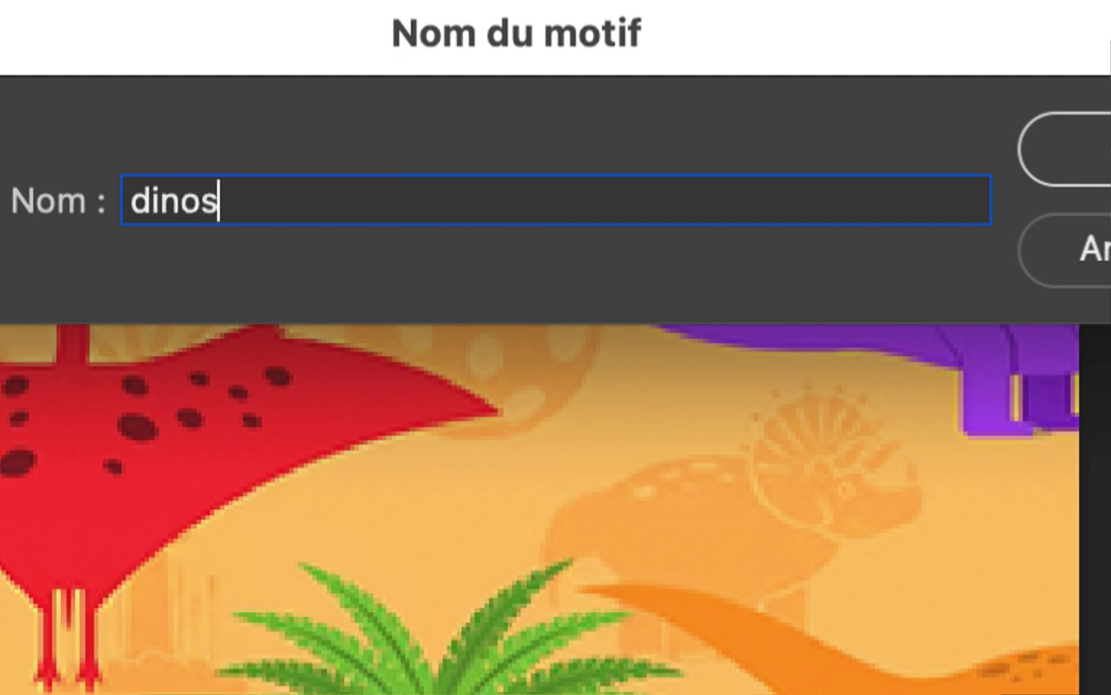
text(aurs)
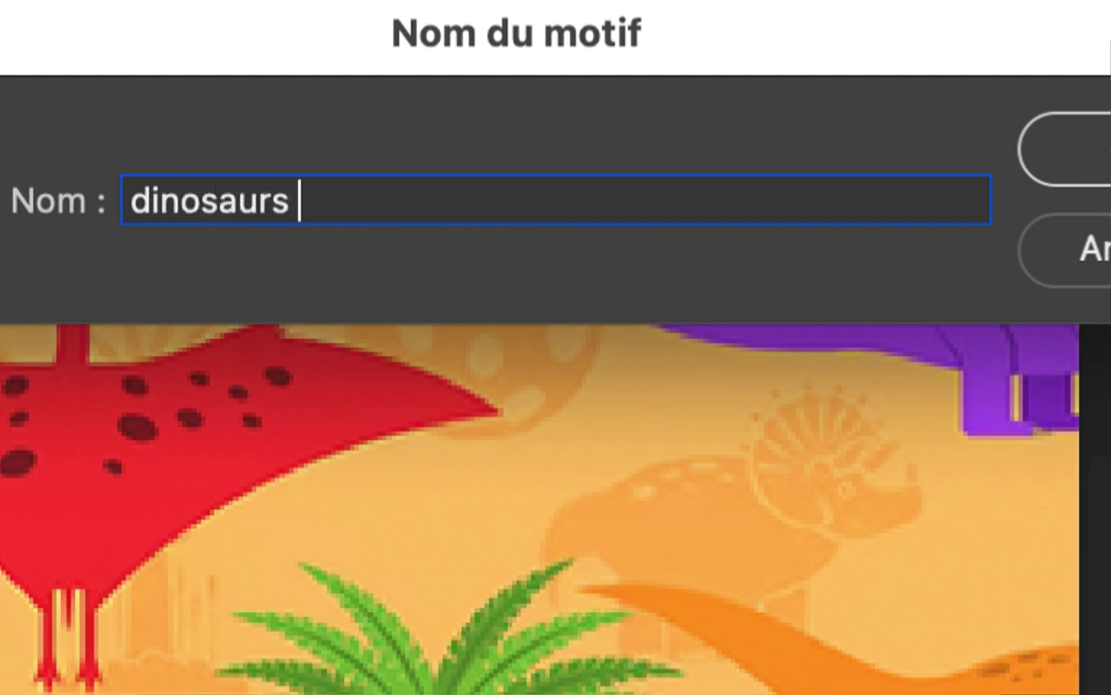
text( pattern 40)
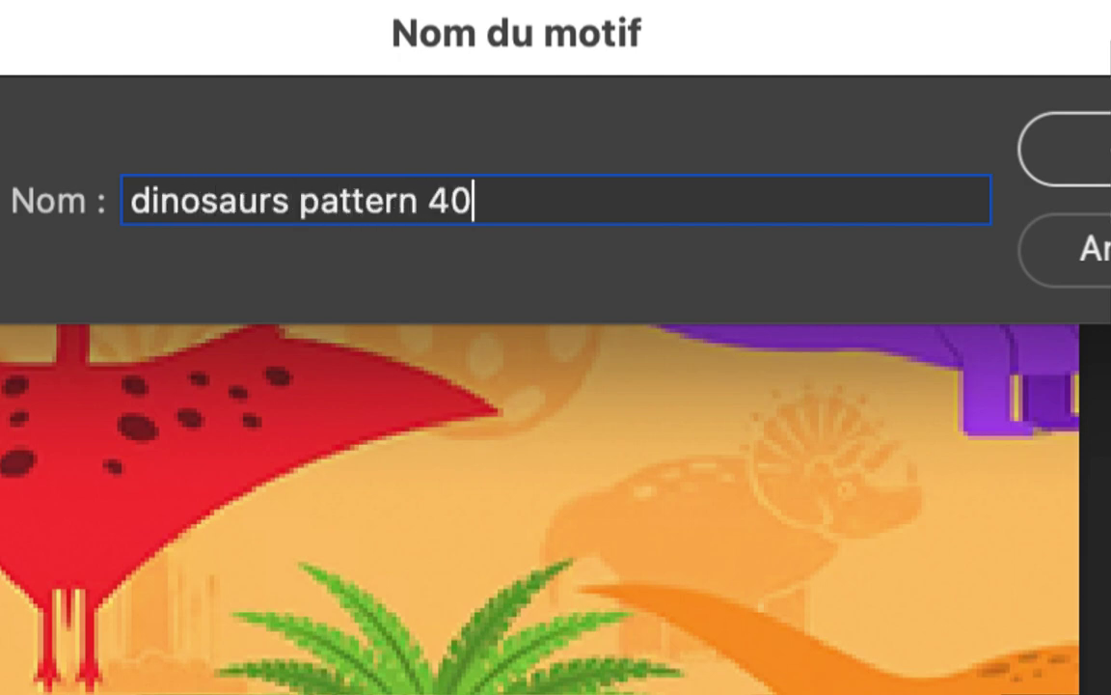
text(0 x 400 )
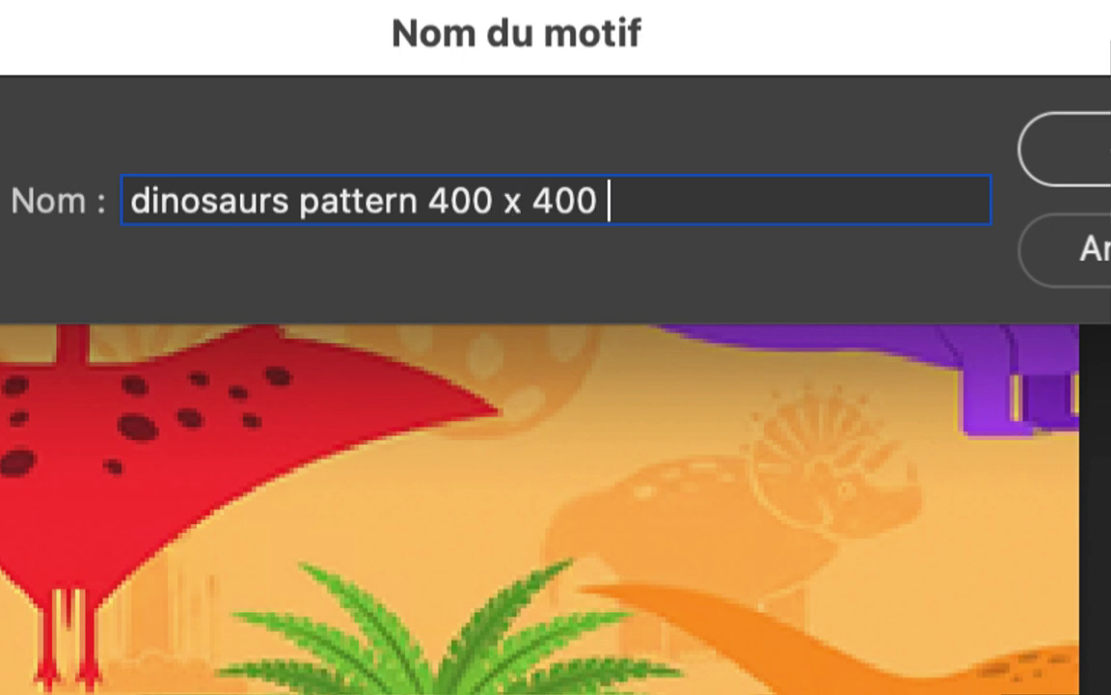
text(px)
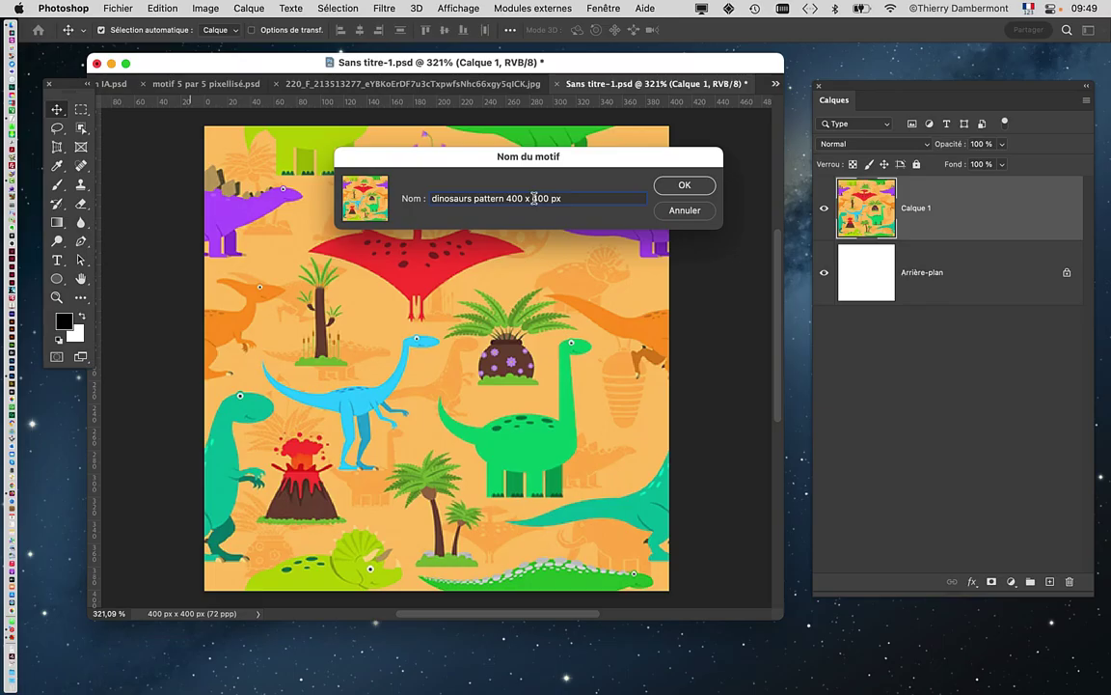
drag(444, 157, 446, 301)
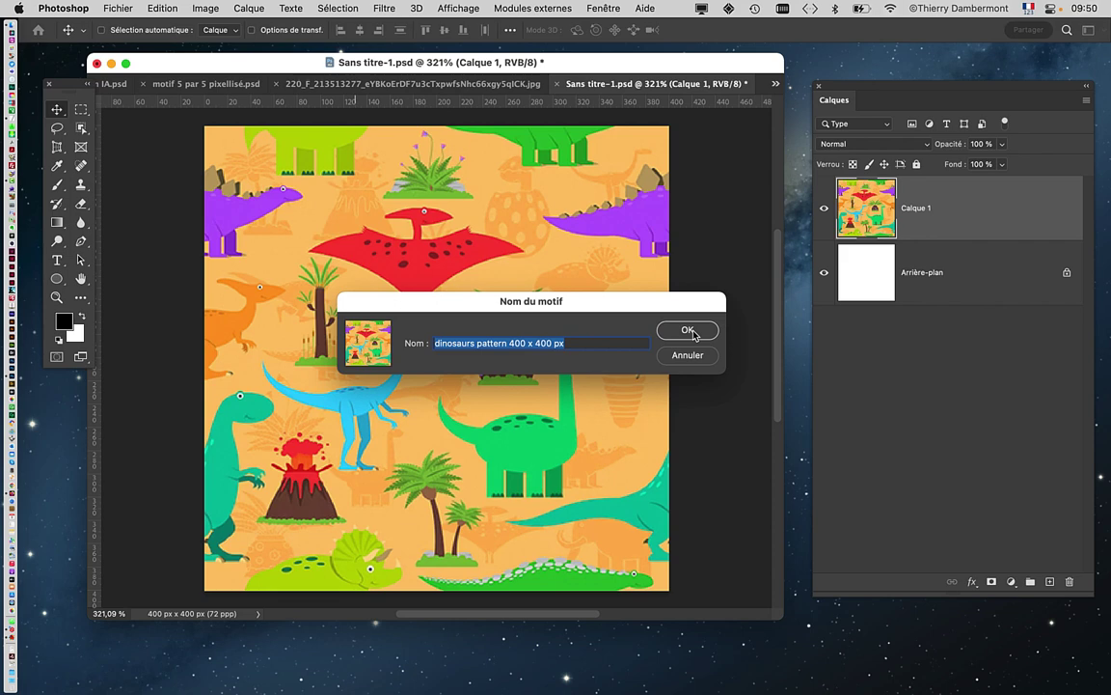
click(688, 331)
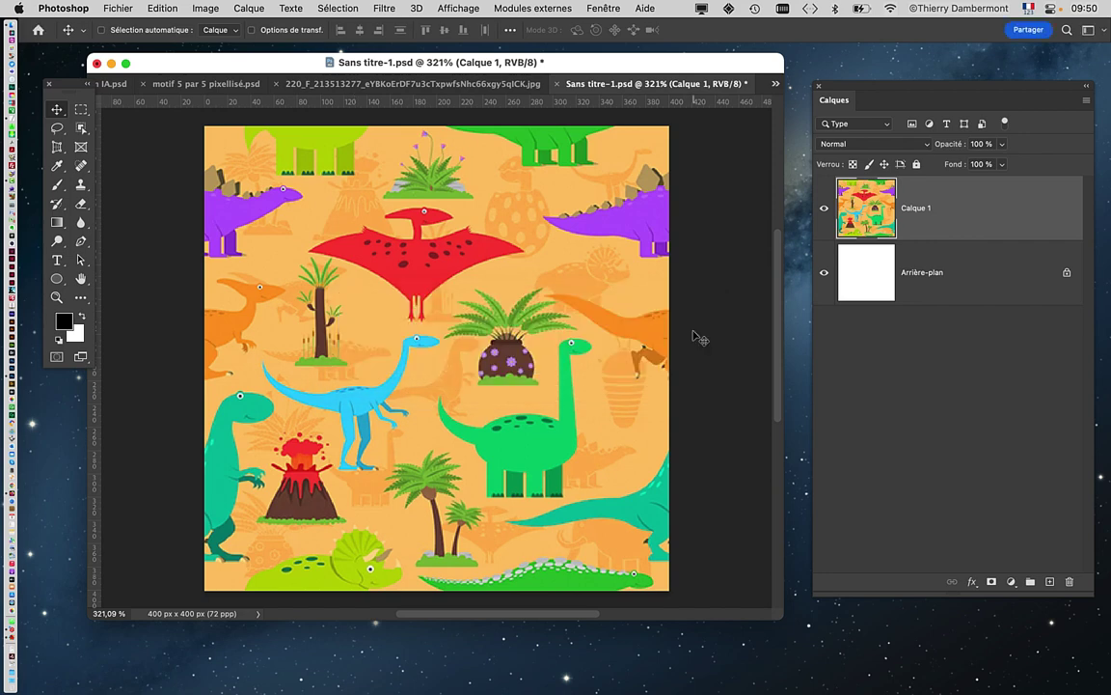
scroll(648, 353, down, 2)
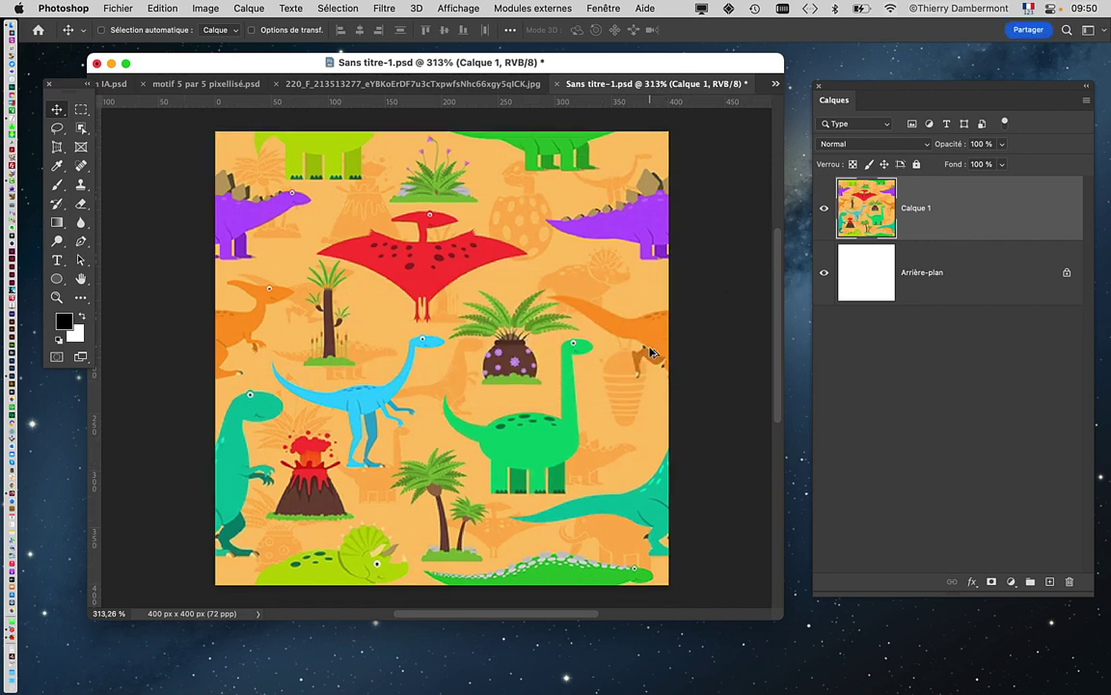
drag(772, 622, 727, 634)
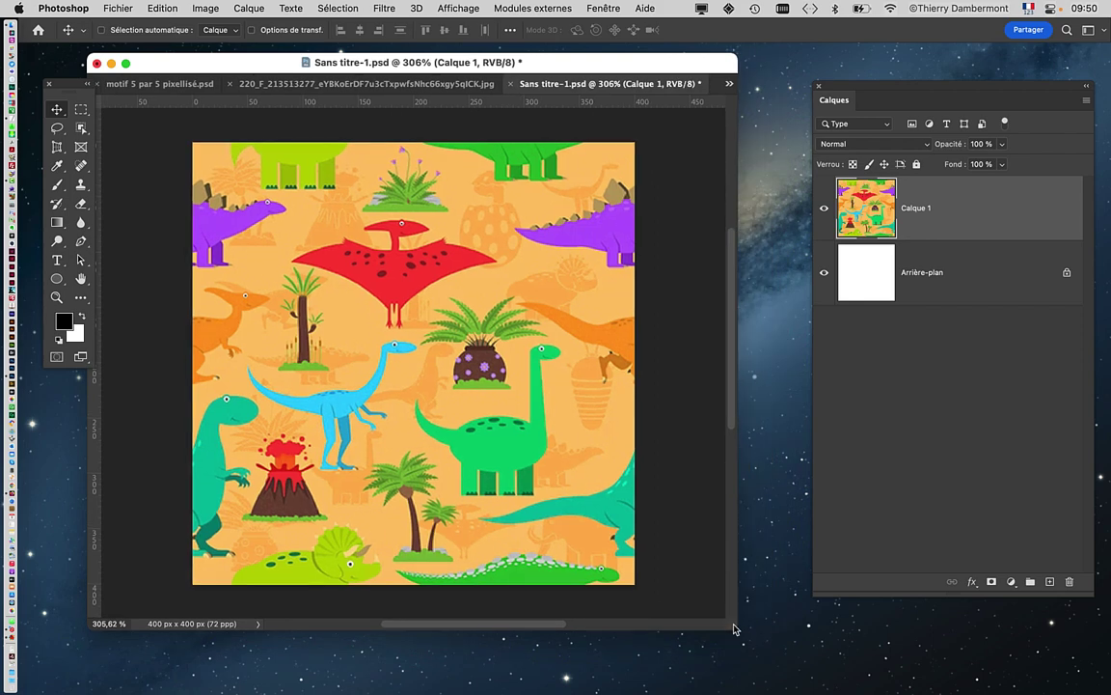